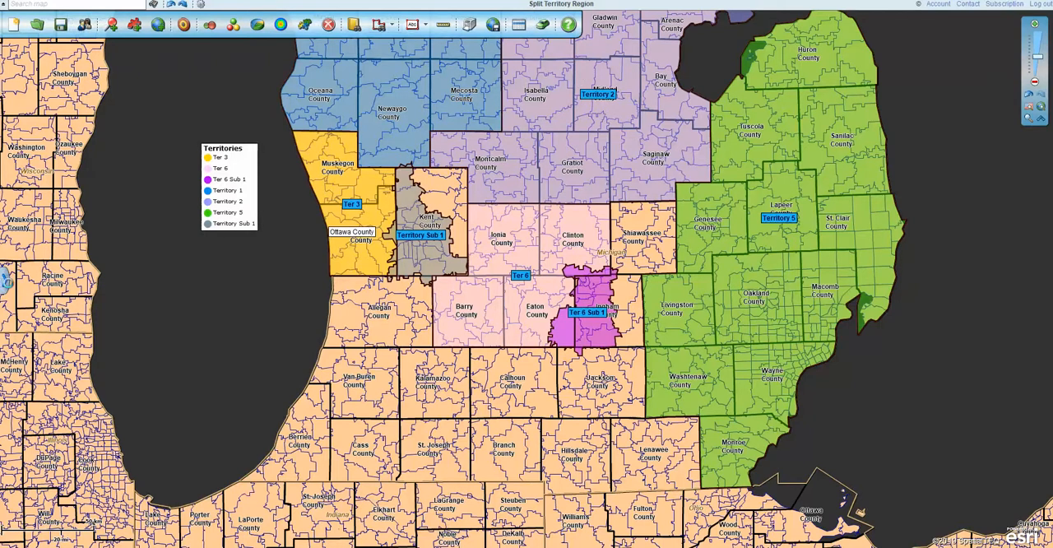
- Open the map layer list and hide the ZIP5 codes layer, leaving the county-based map in view
{"action": "left_click", "coordinate": [5, 281]}
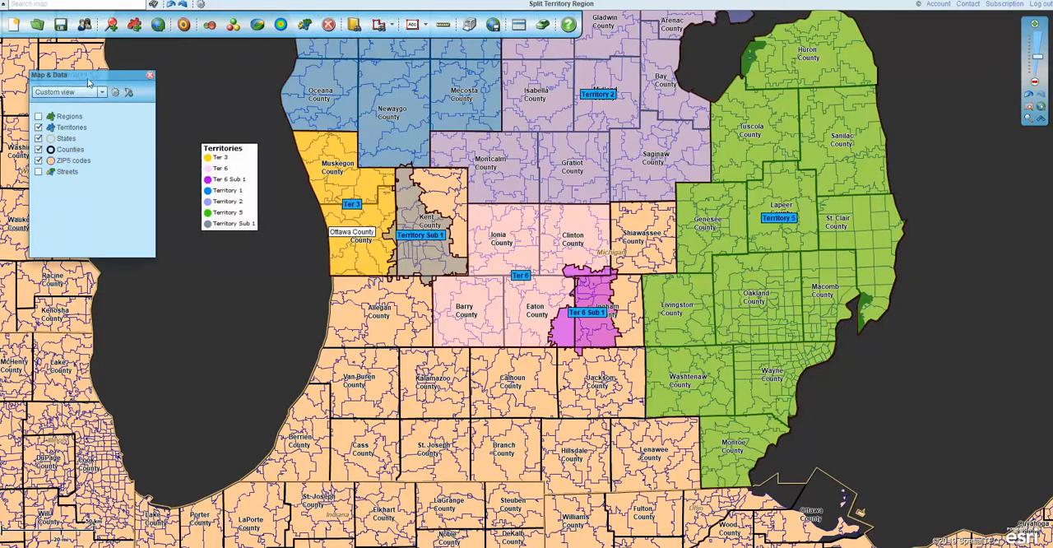
{"action": "left_click_drag", "start_coordinate": [89, 82], "coordinate": [107, 126]}
{"action": "left_click", "coordinate": [57, 205]}
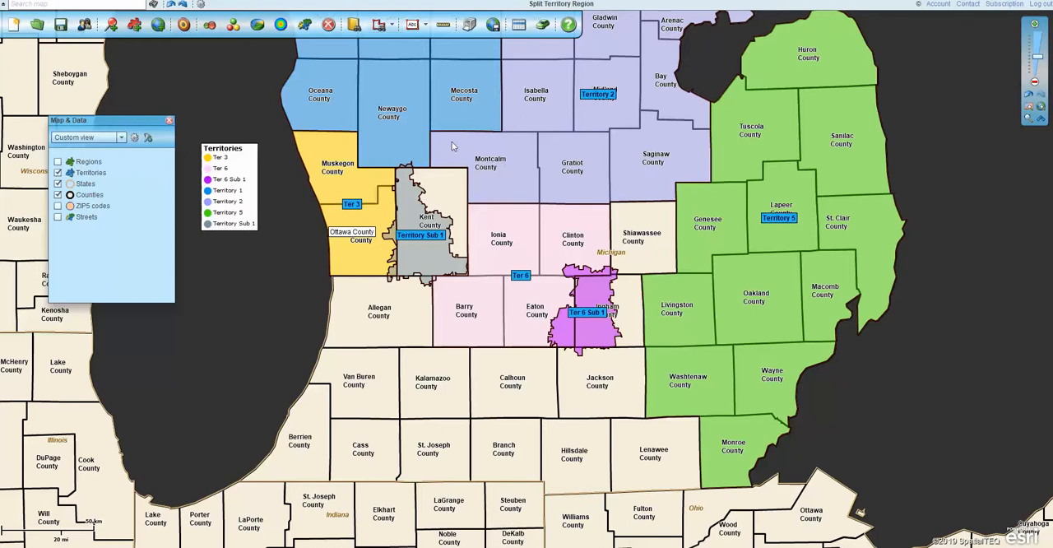
{"action": "left_click_drag", "start_coordinate": [936, 166], "coordinate": [946, 222]}
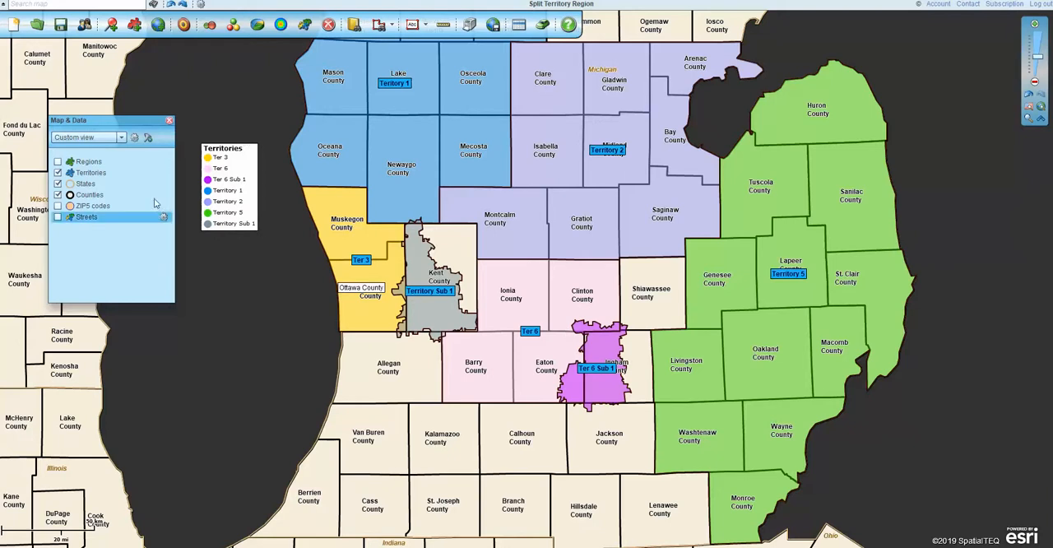
- Display the Regions layer briefly, hide it again, and turn the ZIP5 codes layer back on
{"action": "left_click", "coordinate": [58, 161]}
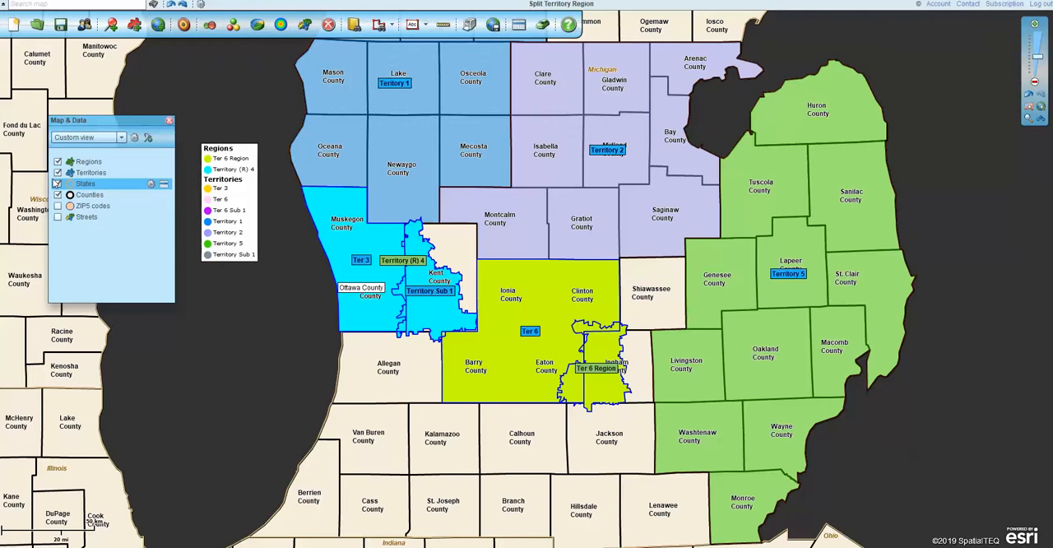
{"action": "left_click", "coordinate": [58, 183]}
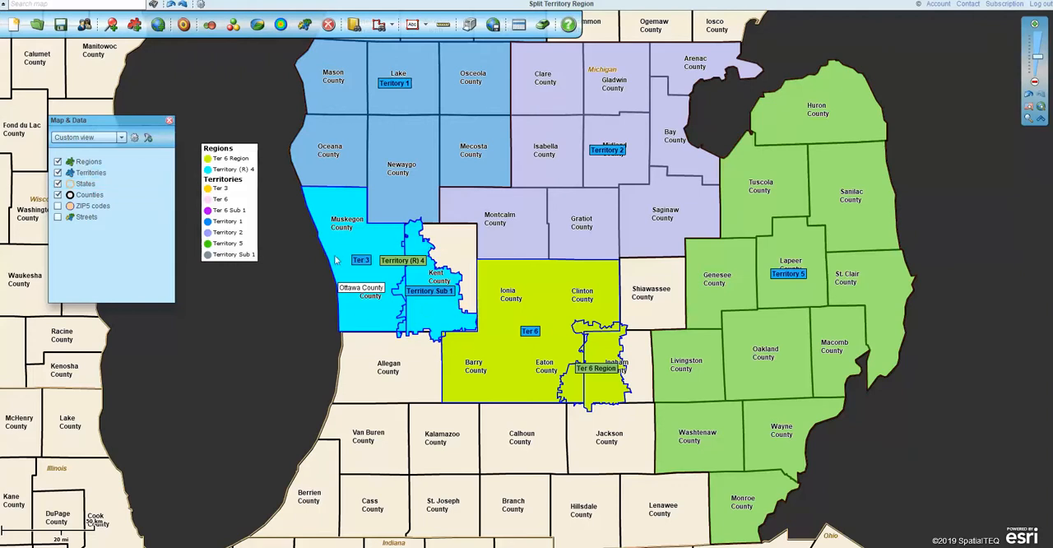
{"action": "left_click", "coordinate": [58, 162]}
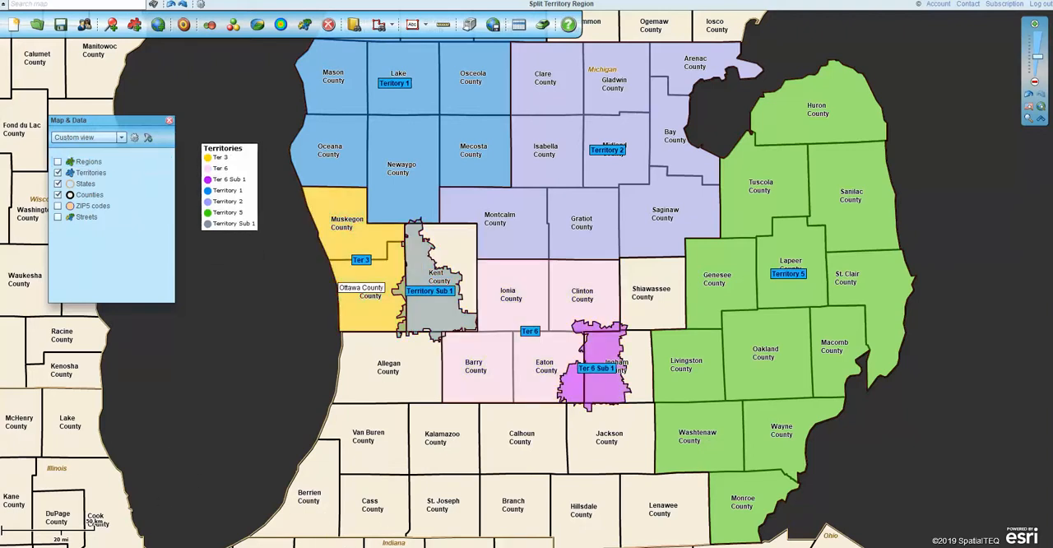
{"action": "left_click", "coordinate": [58, 205]}
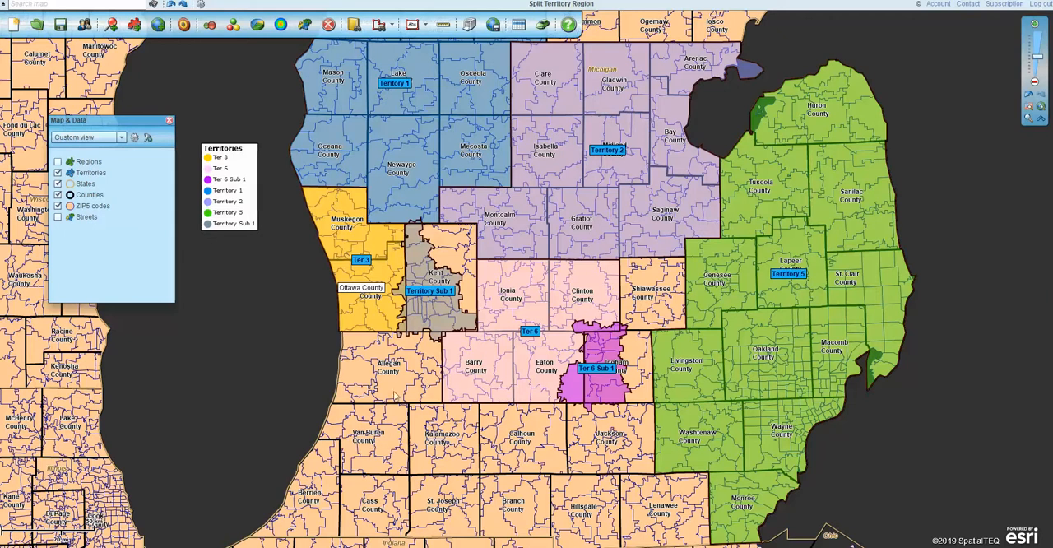
- Draw a small search polygon across Allegan, Van Buren and Kalamazoo counties and choose Counties as the layer to search
{"action": "left_click", "coordinate": [378, 24]}
{"action": "mouse_move", "coordinate": [380, 382]}
{"action": "left_mouse_down"}
{"action": "mouse_move", "coordinate": [434, 407]}
{"action": "mouse_move", "coordinate": [427, 433]}
{"action": "mouse_move", "coordinate": [376, 433]}
{"action": "mouse_move", "coordinate": [379, 383]}
{"action": "left_mouse_up"}
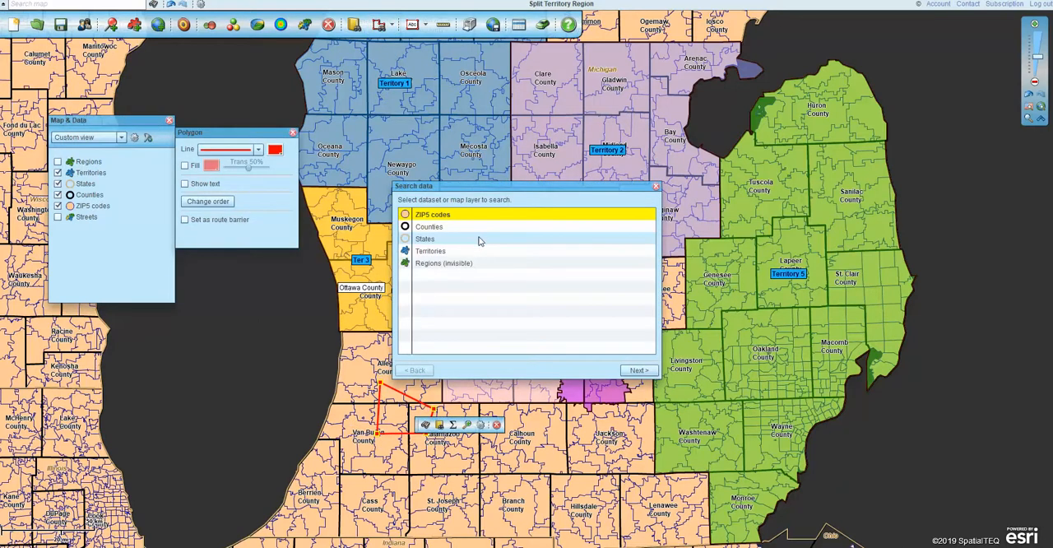
{"action": "left_click", "coordinate": [469, 228]}
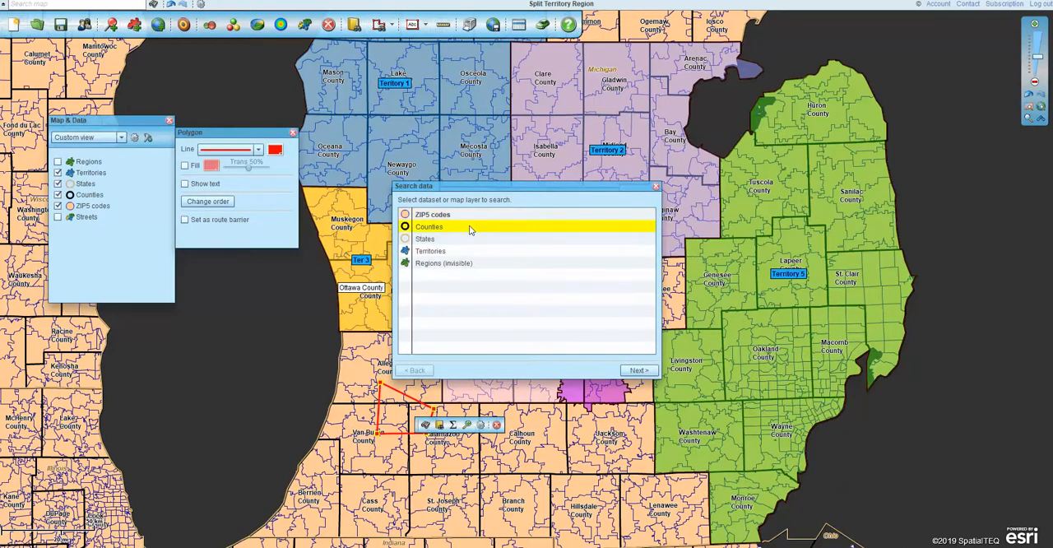
{"action": "left_click", "coordinate": [638, 370]}
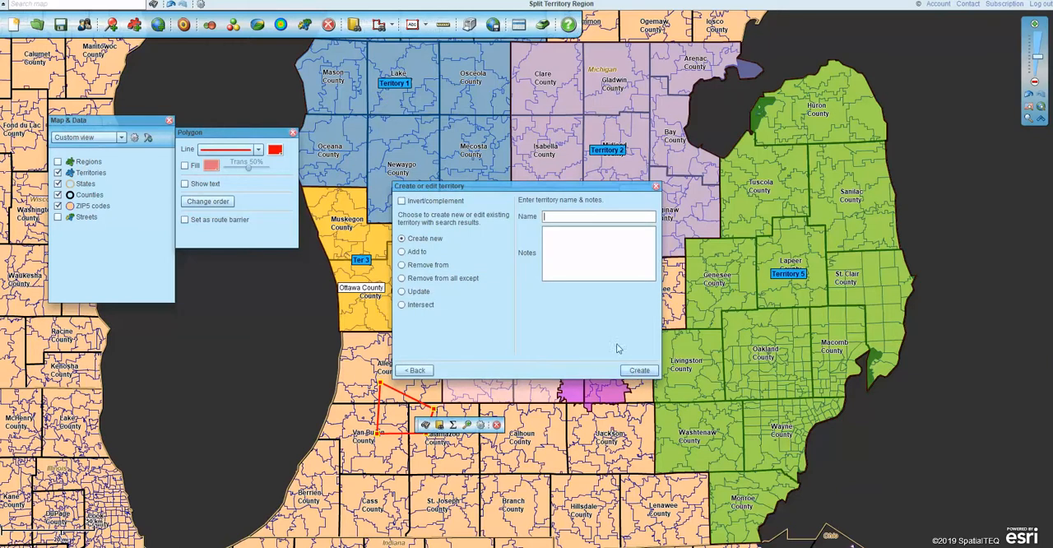
- Create a new territory named Ter 8 from the polygon's counties, and delete the search polygon
{"action": "type", "text": "Ter 8"}
{"action": "left_click", "coordinate": [638, 370]}
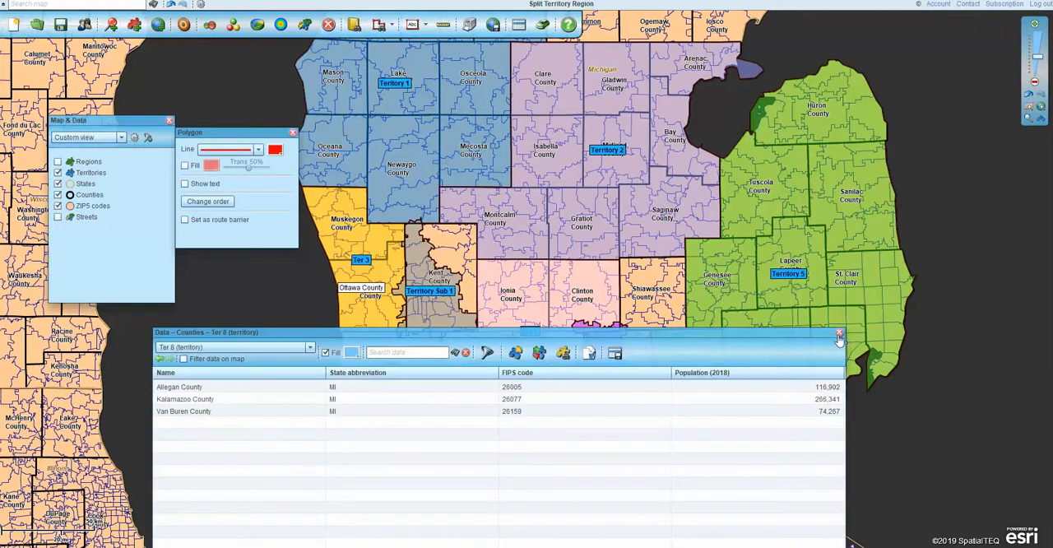
{"action": "left_click", "coordinate": [839, 334]}
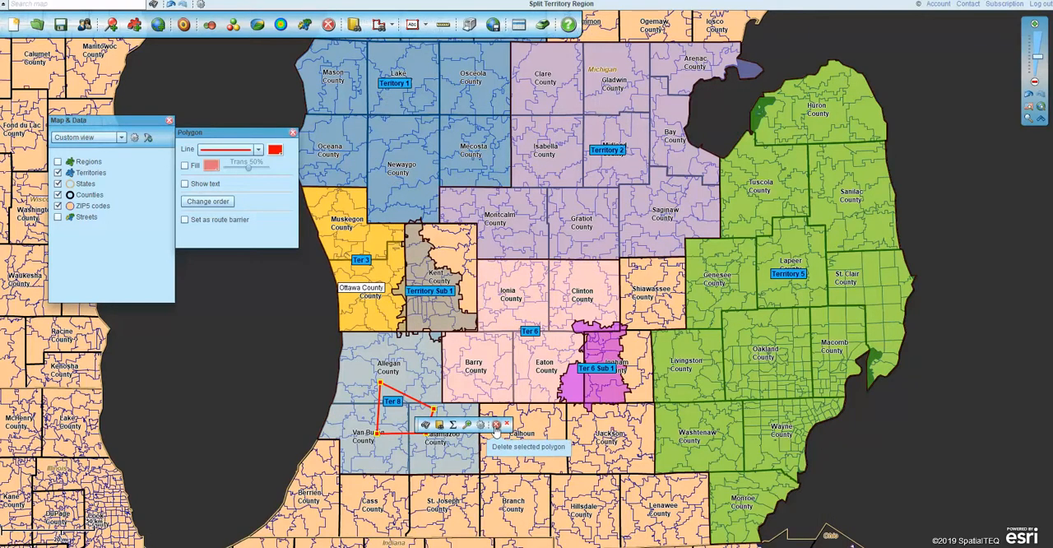
{"action": "left_click", "coordinate": [496, 426]}
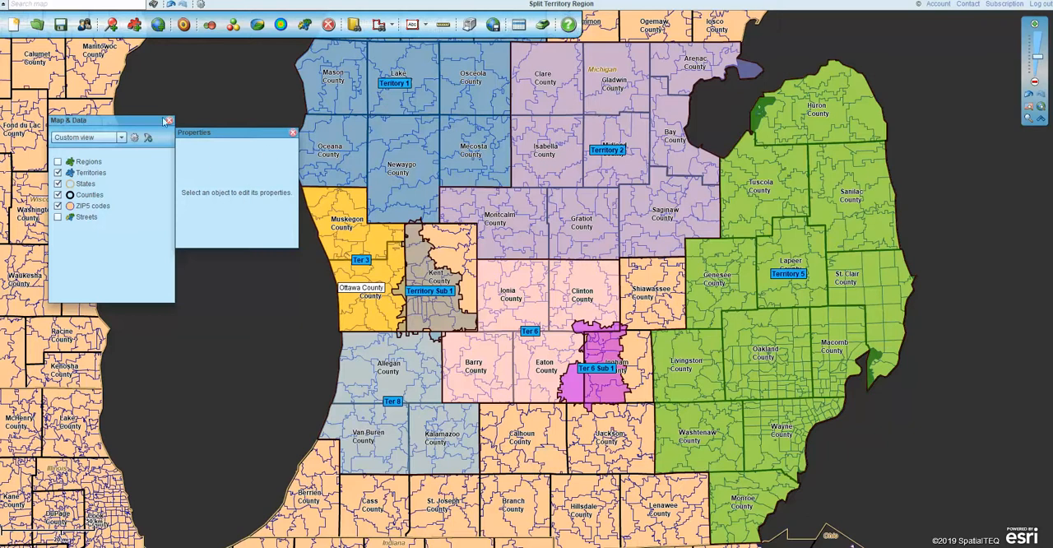
{"action": "left_click", "coordinate": [292, 132]}
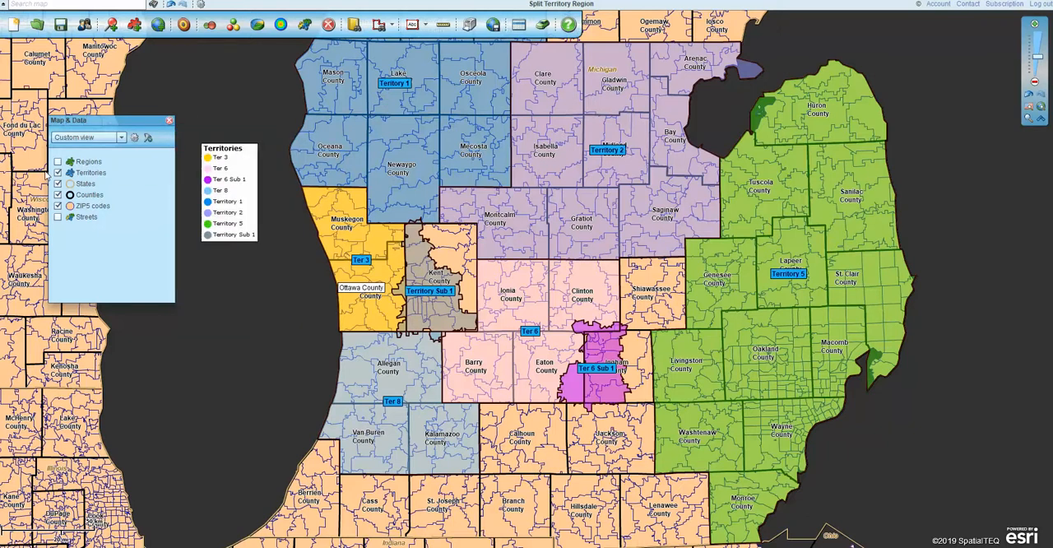
- Hide the Counties layer to view the territories against the ZIP codes, and show it again
{"action": "left_click", "coordinate": [58, 194]}
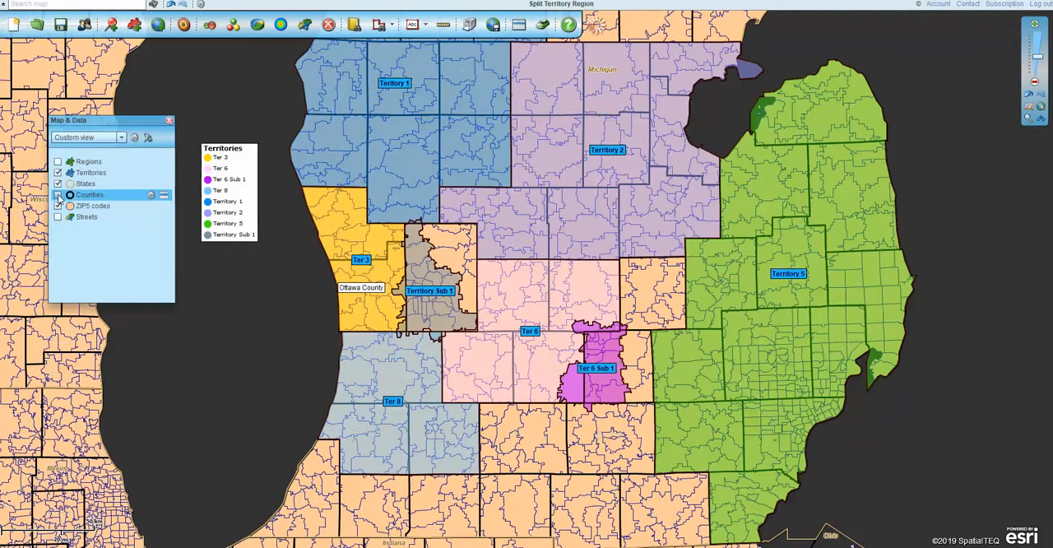
{"action": "left_click", "coordinate": [58, 183]}
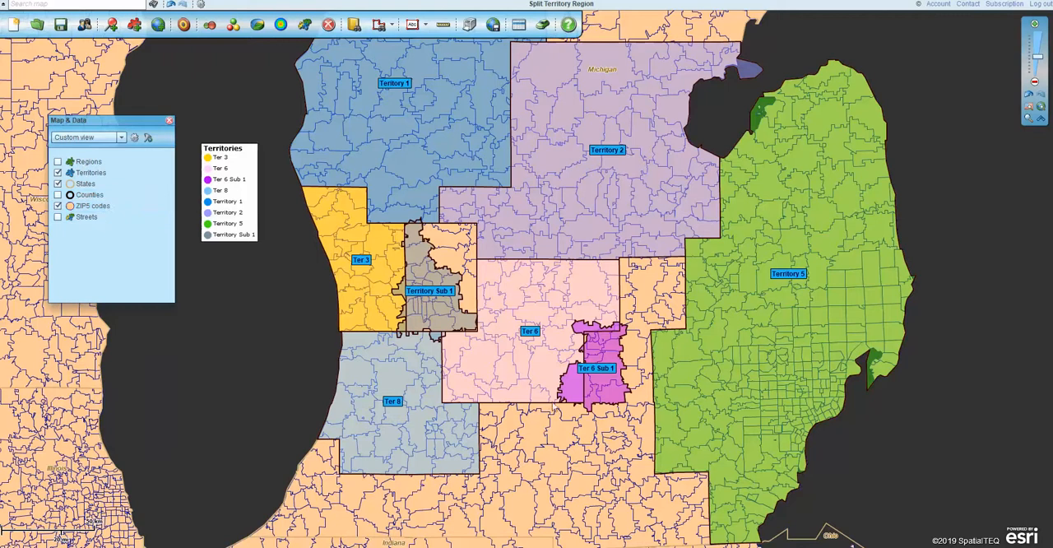
{"action": "left_click", "coordinate": [58, 194]}
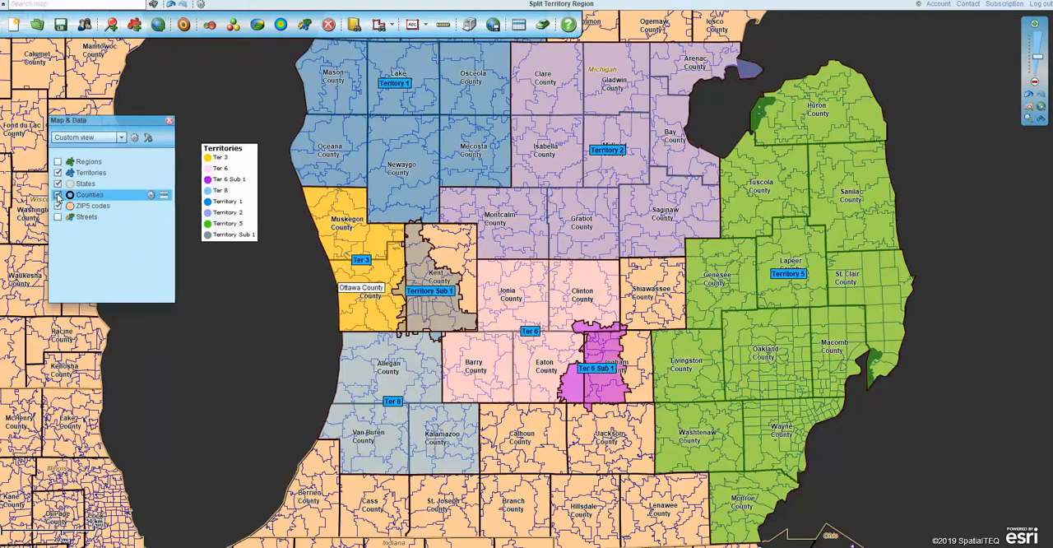
- Draw a polygon around Ter 8 and the western part of Calhoun County, and choose ZIP5 codes as the layer to search
{"action": "left_click", "coordinate": [379, 27]}
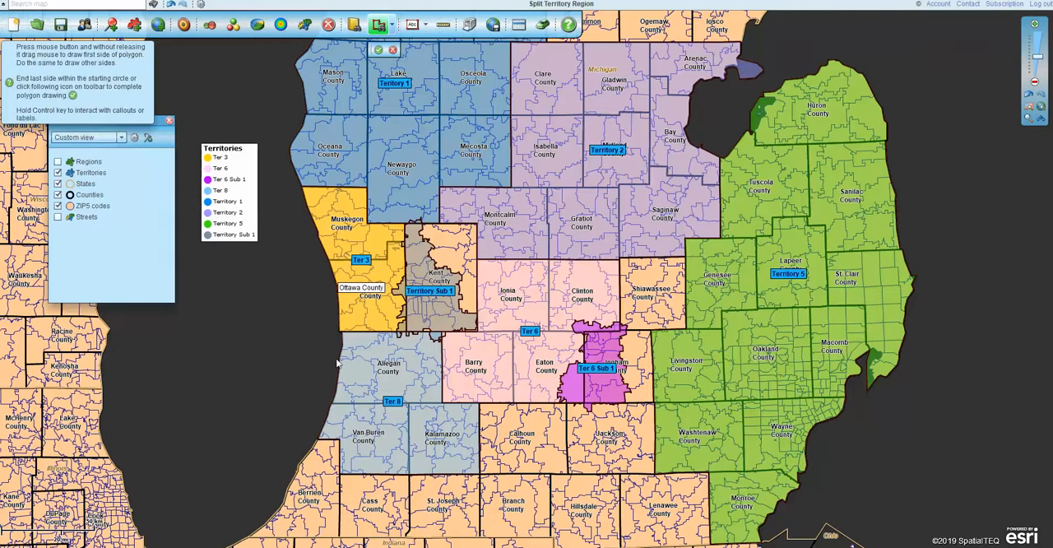
{"action": "mouse_move", "coordinate": [350, 335]}
{"action": "left_mouse_down"}
{"action": "mouse_move", "coordinate": [422, 339]}
{"action": "mouse_move", "coordinate": [443, 408]}
{"action": "mouse_move", "coordinate": [508, 407]}
{"action": "mouse_move", "coordinate": [509, 468]}
{"action": "mouse_move", "coordinate": [543, 481]}
{"action": "mouse_move", "coordinate": [353, 472]}
{"action": "mouse_move", "coordinate": [339, 424]}
{"action": "mouse_move", "coordinate": [327, 440]}
{"action": "mouse_move", "coordinate": [351, 337]}
{"action": "left_mouse_up"}
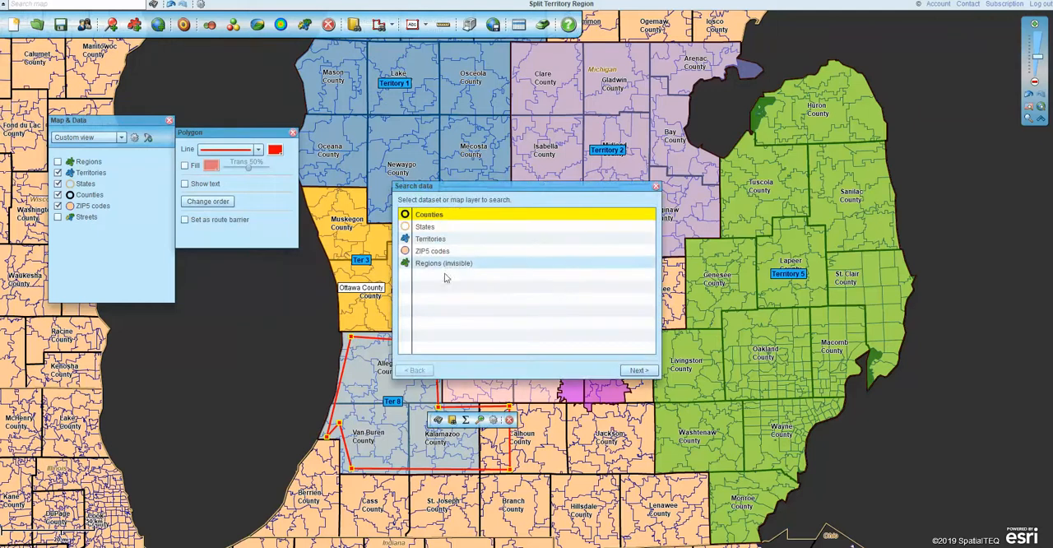
{"action": "left_click", "coordinate": [441, 253]}
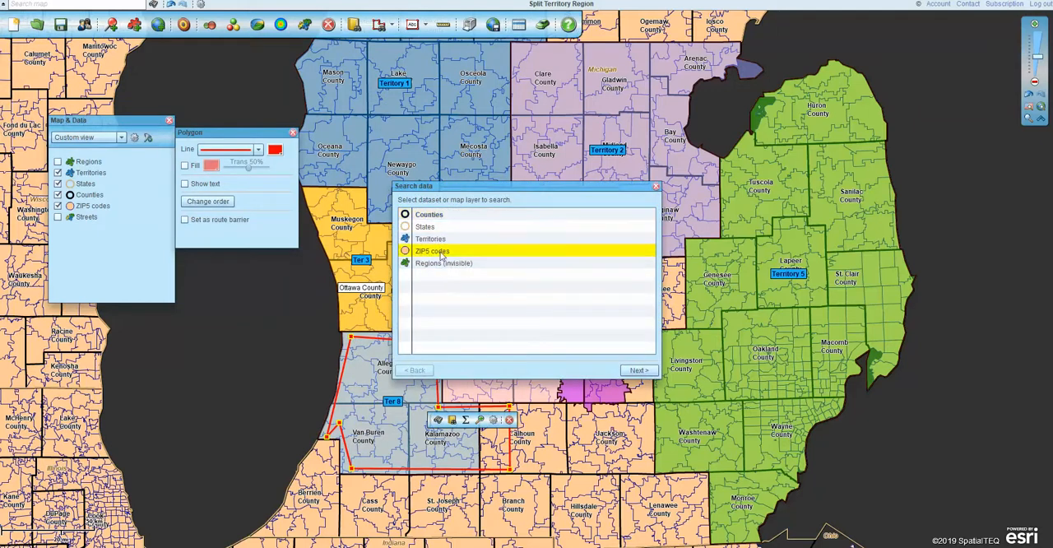
{"action": "left_click", "coordinate": [635, 370]}
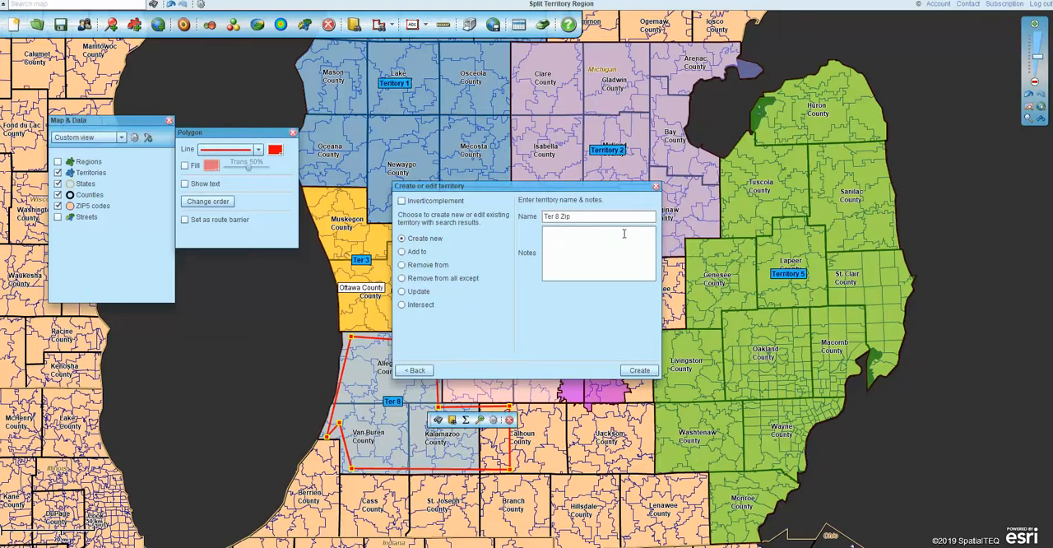
- Create the new ZIP-based territory Ter 8 Zip, and delete the search polygon
{"action": "left_click", "coordinate": [640, 370]}
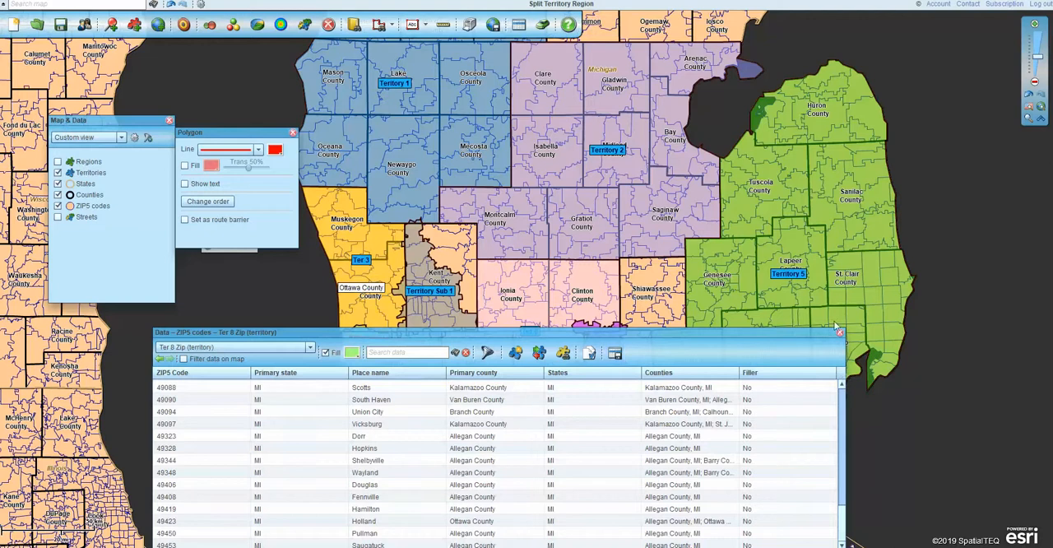
{"action": "left_click", "coordinate": [839, 331]}
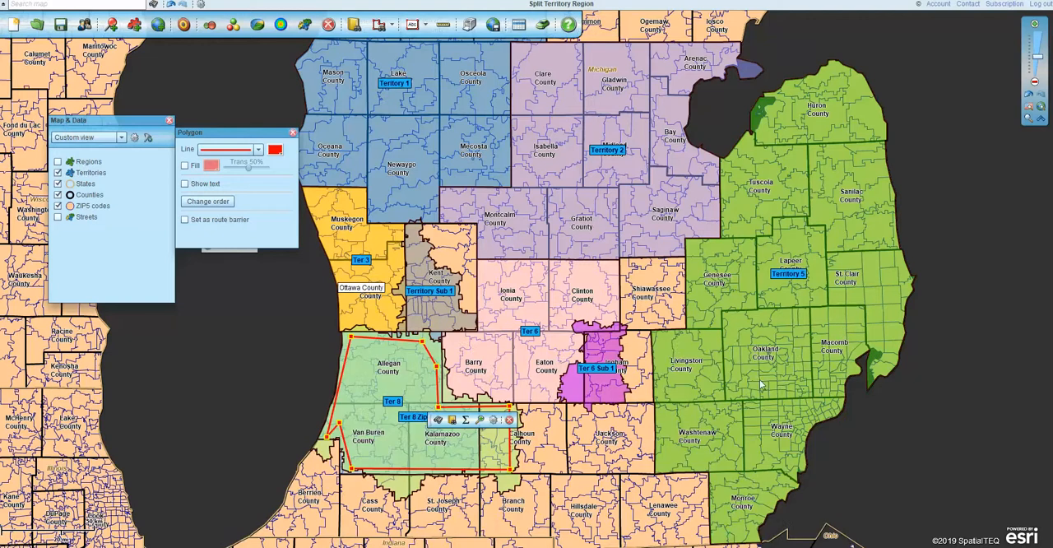
{"action": "left_click", "coordinate": [510, 420]}
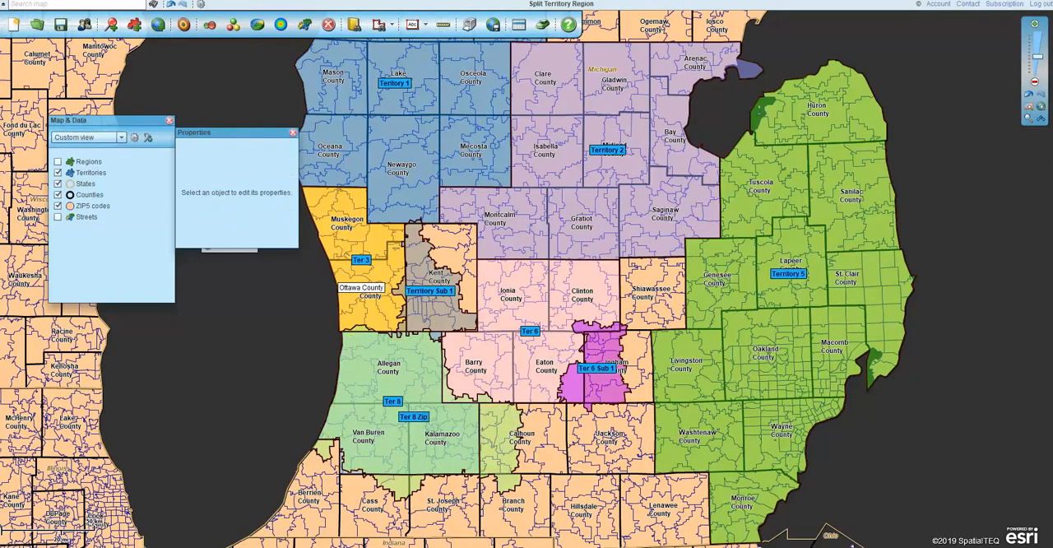
- Open the Ter 8 Zip data table and add the demographic column Population (2018) to the columns to show
{"action": "left_click", "coordinate": [518, 24]}
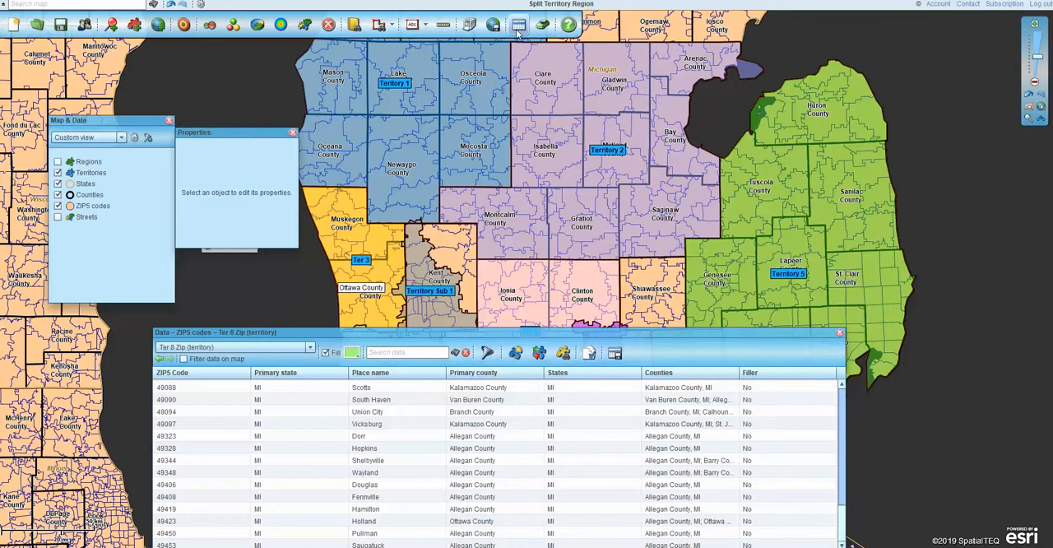
{"action": "left_click_drag", "start_coordinate": [733, 332], "coordinate": [848, 142]}
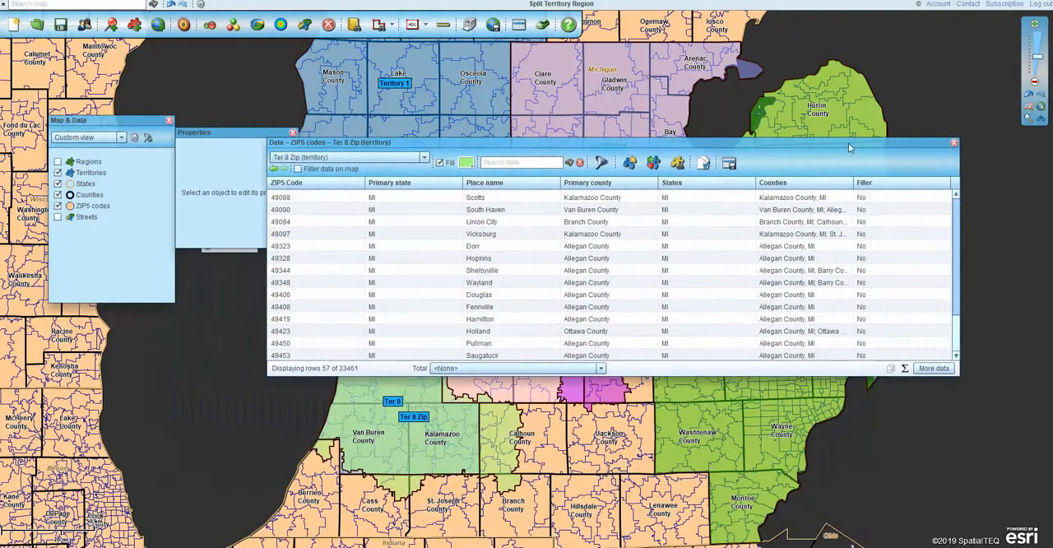
{"action": "left_click", "coordinate": [934, 369]}
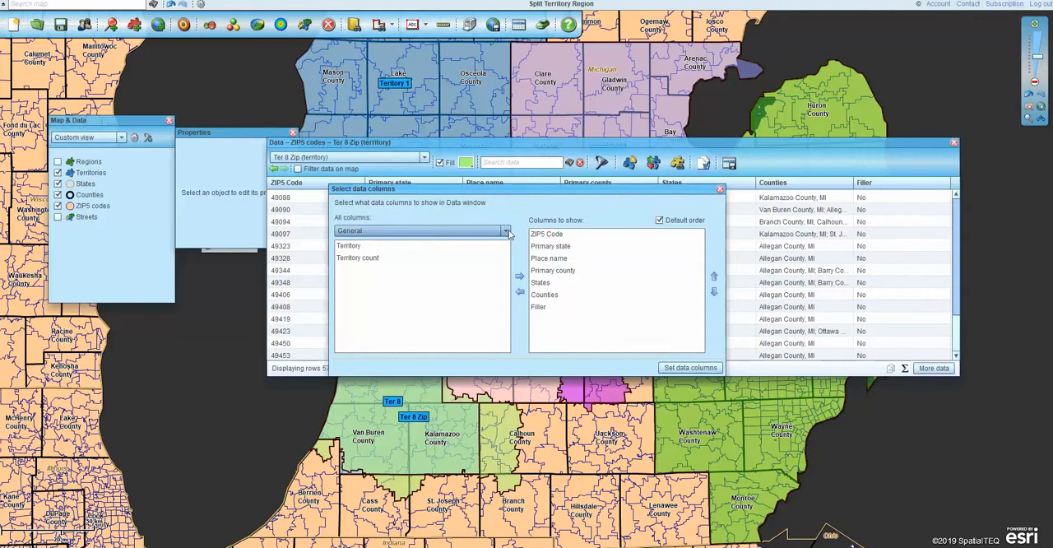
{"action": "left_click", "coordinate": [394, 231]}
{"action": "left_click", "coordinate": [375, 255]}
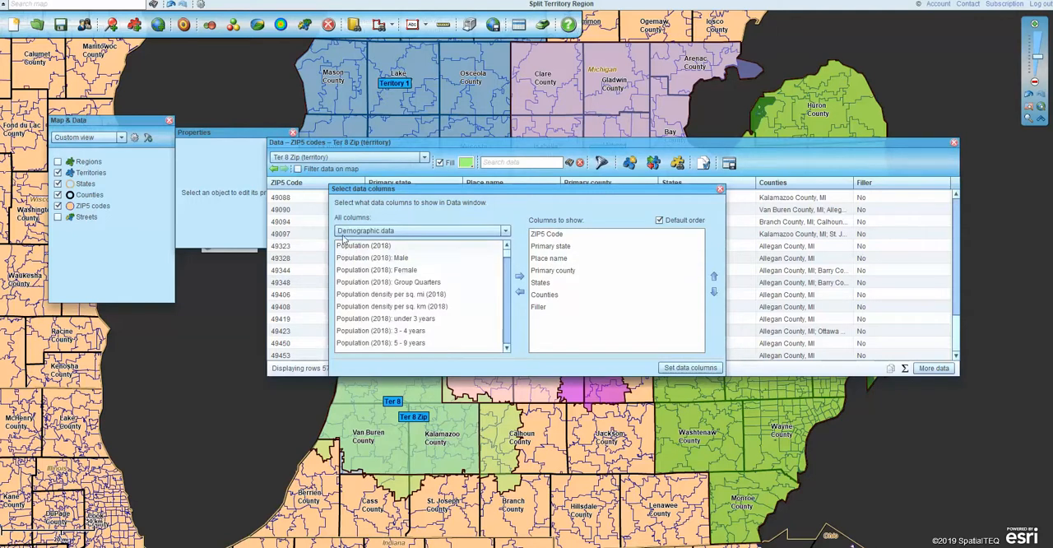
{"action": "left_click", "coordinate": [352, 248]}
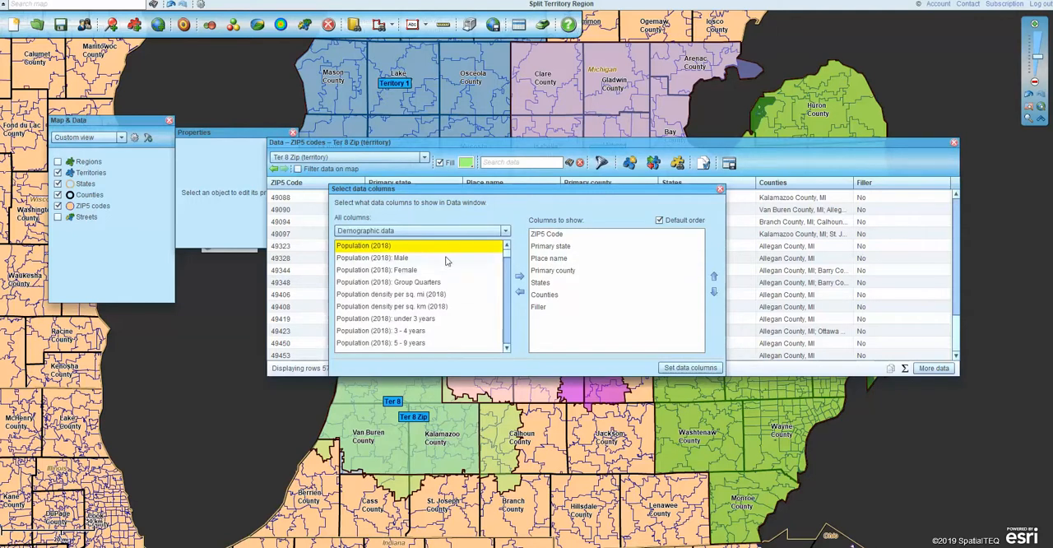
{"action": "left_click", "coordinate": [519, 278]}
- Remove Primary county, Filler and Primary state from the columns to show
{"action": "left_click", "coordinate": [547, 271]}
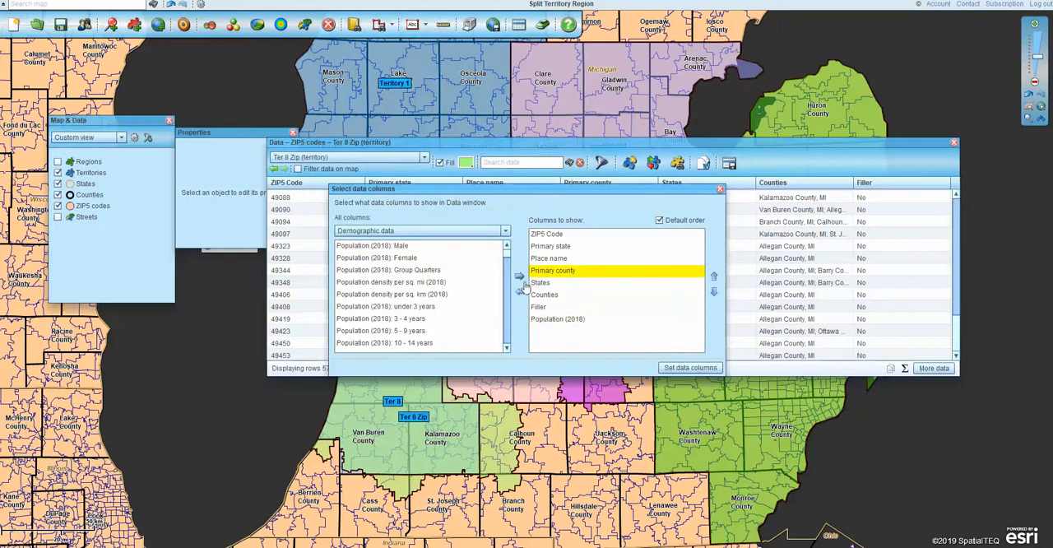
{"action": "left_click", "coordinate": [520, 292]}
{"action": "left_click", "coordinate": [537, 295]}
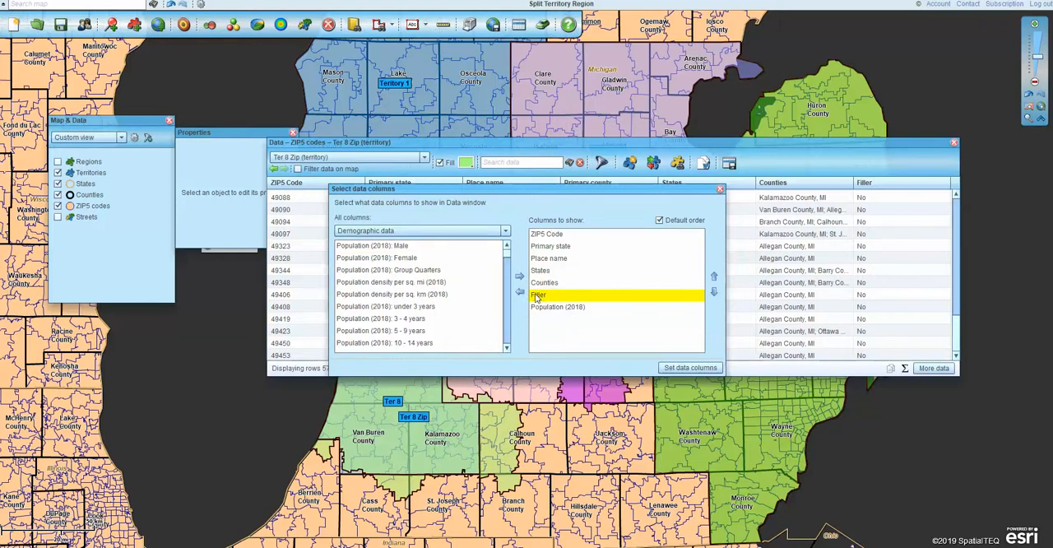
{"action": "left_click", "coordinate": [519, 291]}
{"action": "left_click", "coordinate": [550, 247]}
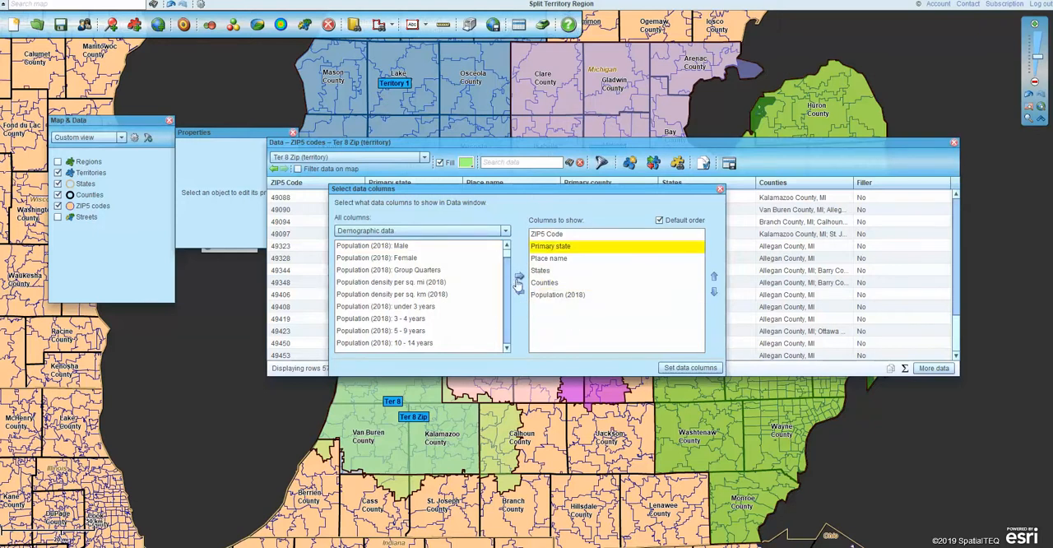
{"action": "left_click", "coordinate": [520, 292]}
- Add the Population density per sq. km (2018) column and apply the column selection to the data table
{"action": "left_click", "coordinate": [378, 294]}
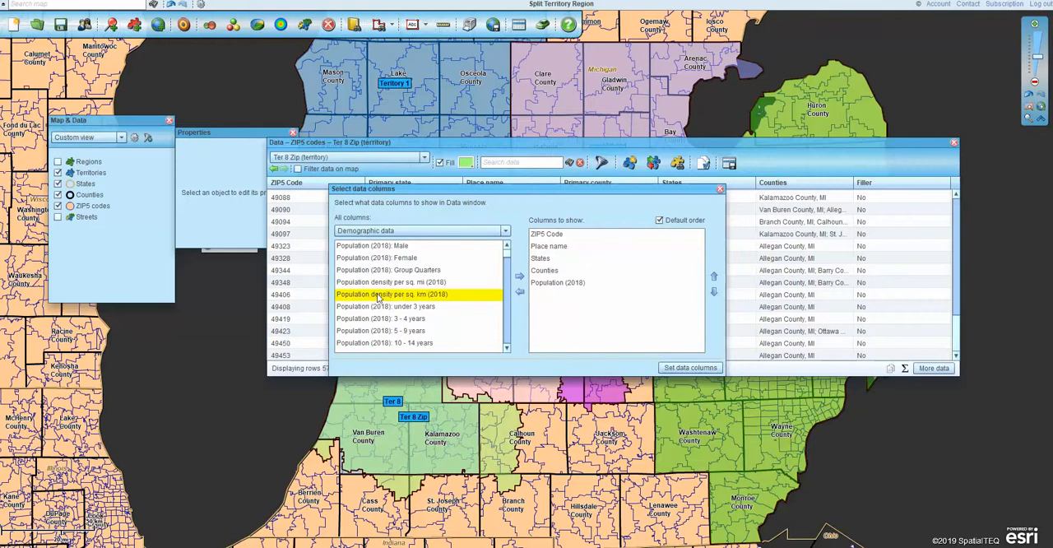
{"action": "left_click", "coordinate": [519, 276]}
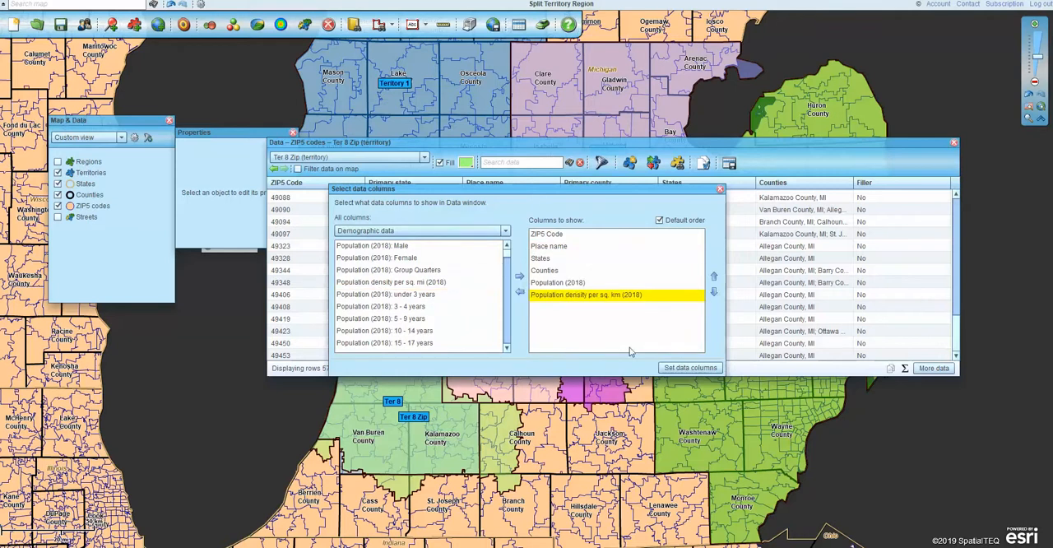
{"action": "left_click", "coordinate": [694, 369]}
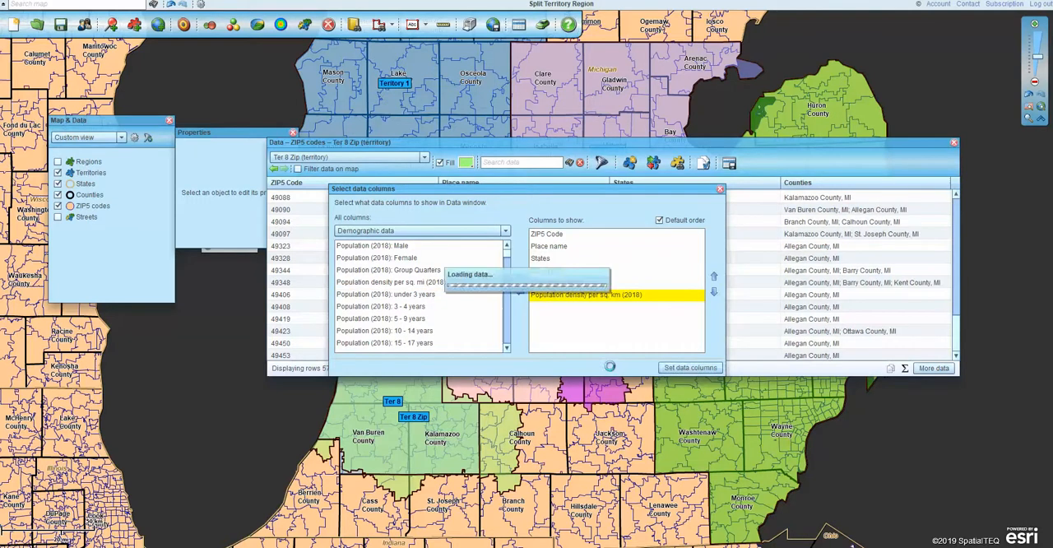
- Close the Ter 8 Zip data table and the empty Properties window to clear the map view
{"action": "key", "text": "ctrl"}
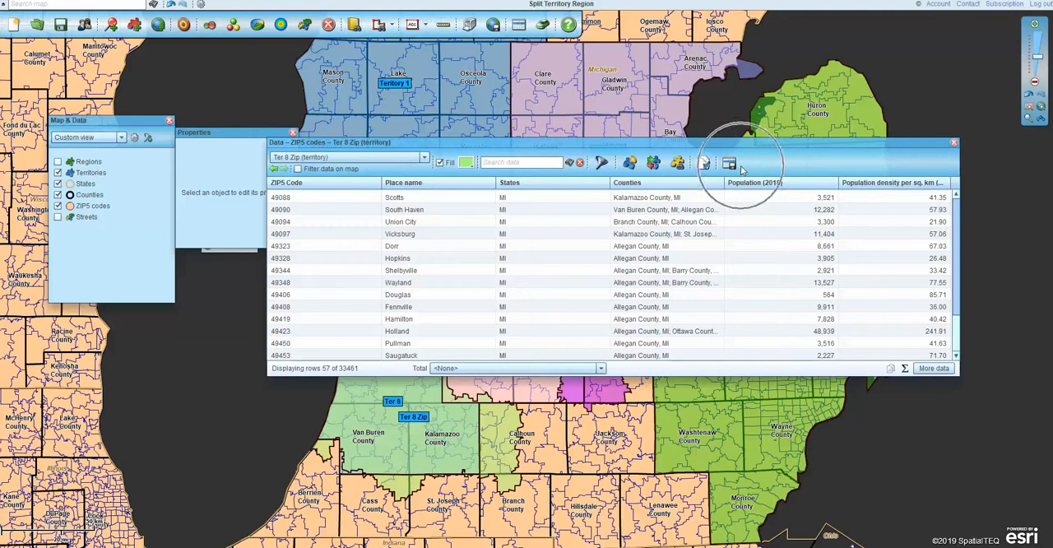
{"action": "left_click", "coordinate": [953, 143]}
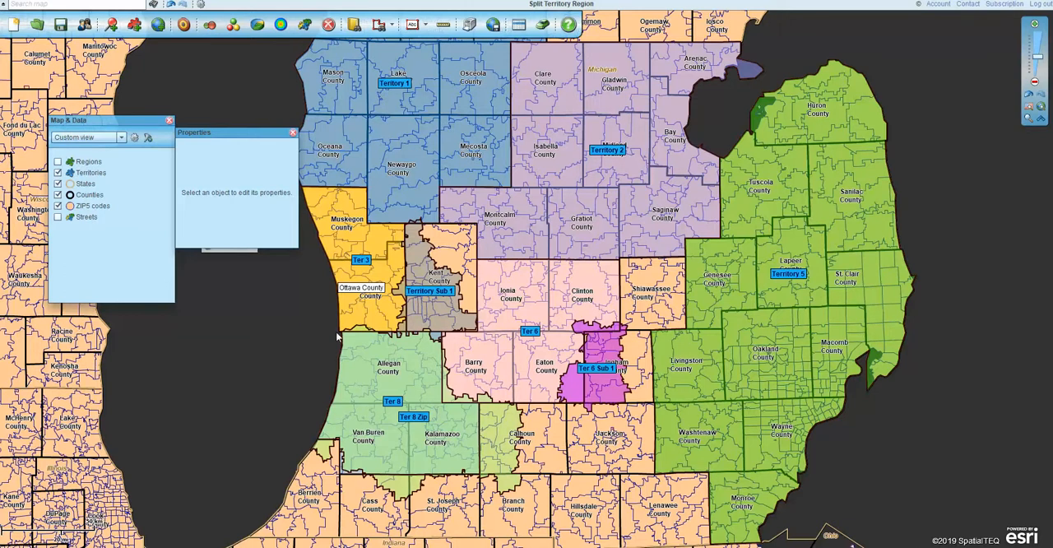
{"action": "mouse_move", "coordinate": [421, 430]}
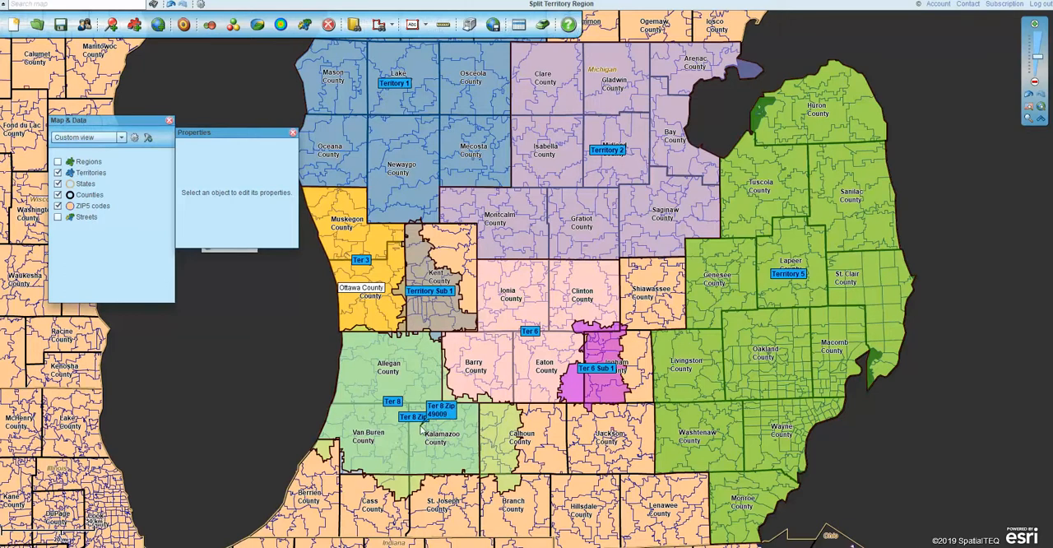
{"action": "left_click", "coordinate": [293, 134]}
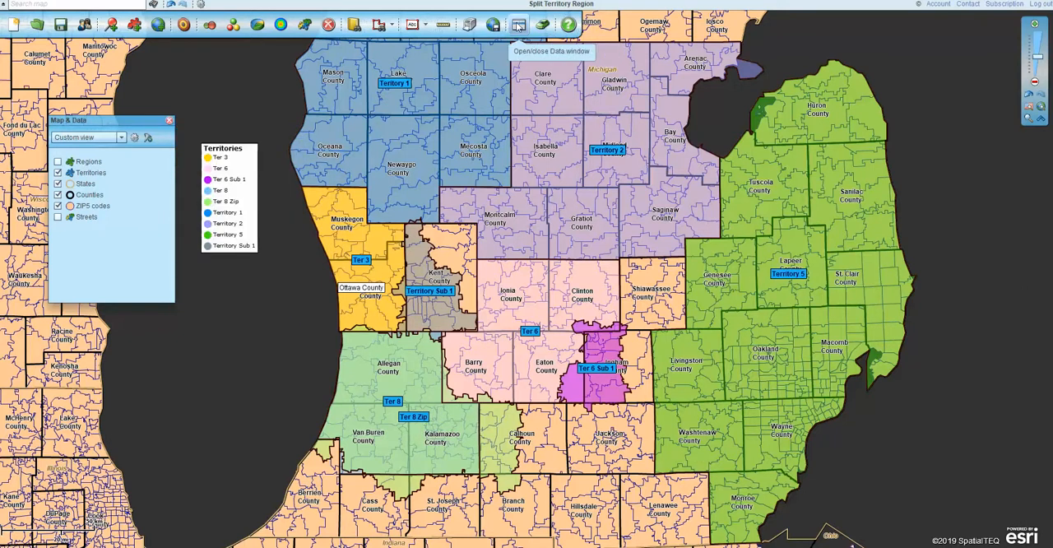
- Reopen the Data window to review the Ter 8 Zip table, and close it again
{"action": "left_click", "coordinate": [518, 25]}
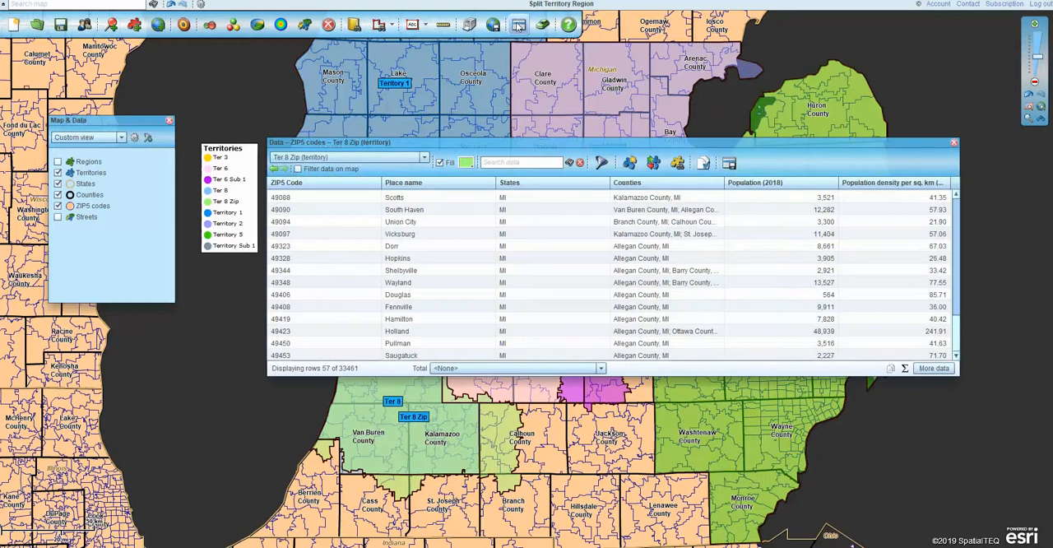
{"action": "left_click", "coordinate": [954, 144]}
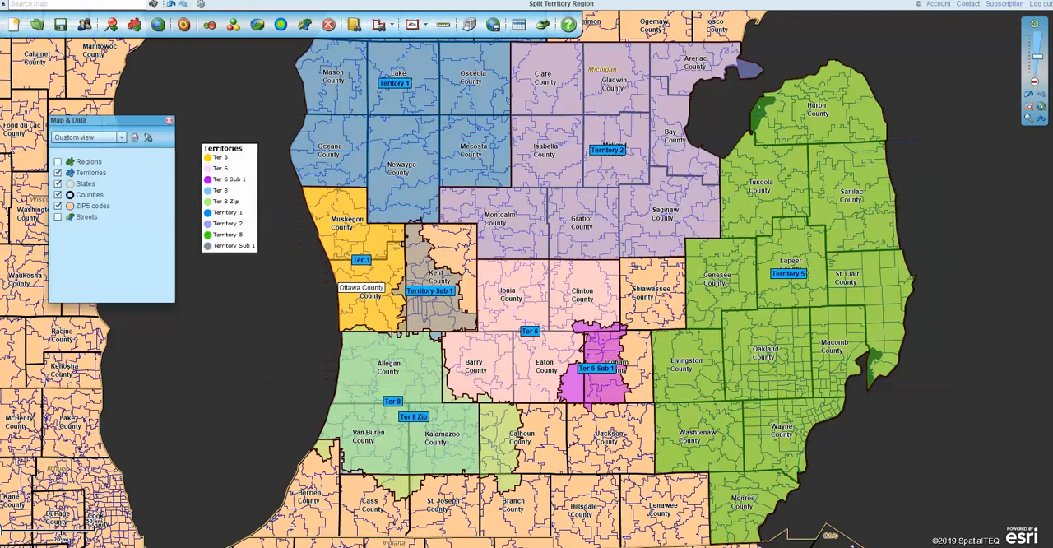
{"action": "left_click", "coordinate": [520, 19]}
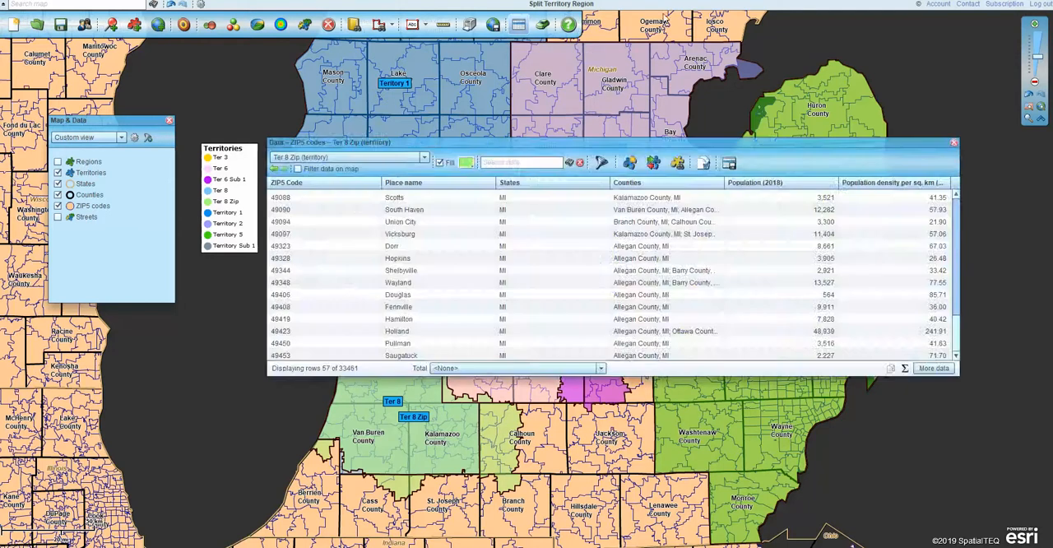
{"action": "left_click", "coordinate": [520, 20]}
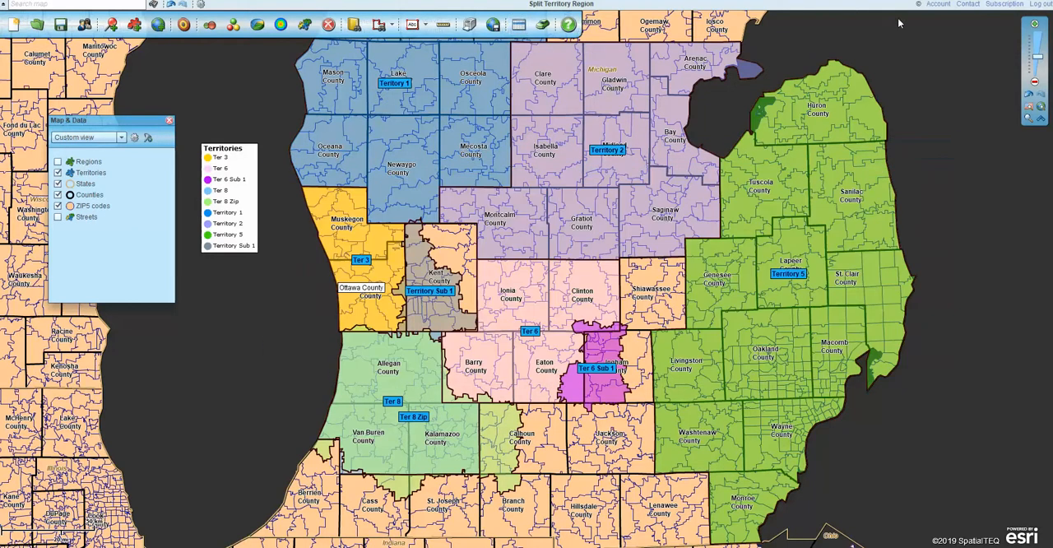
- Delete the Ter 8 Zip territory from the map
{"action": "left_click", "coordinate": [420, 418]}
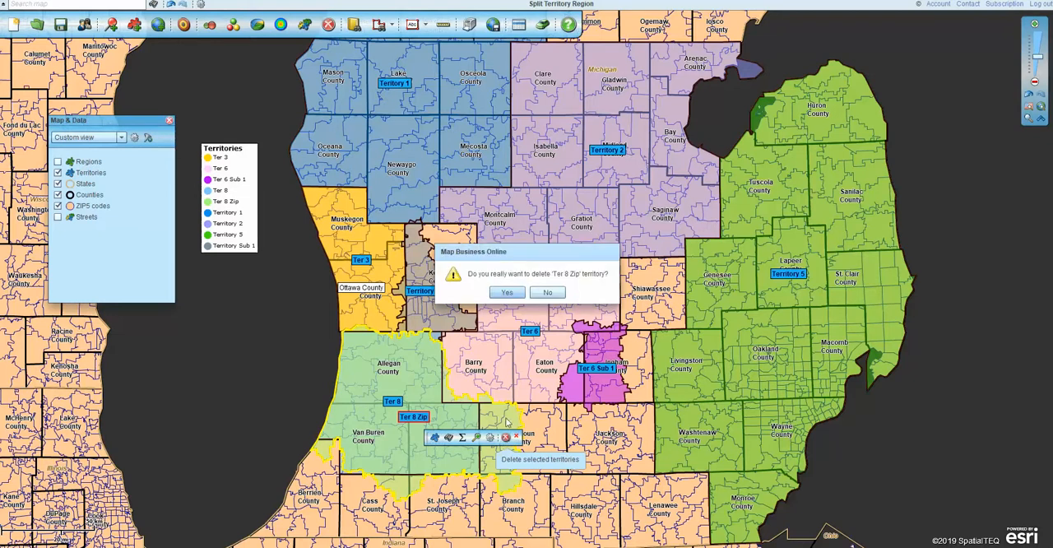
{"action": "left_click", "coordinate": [507, 293]}
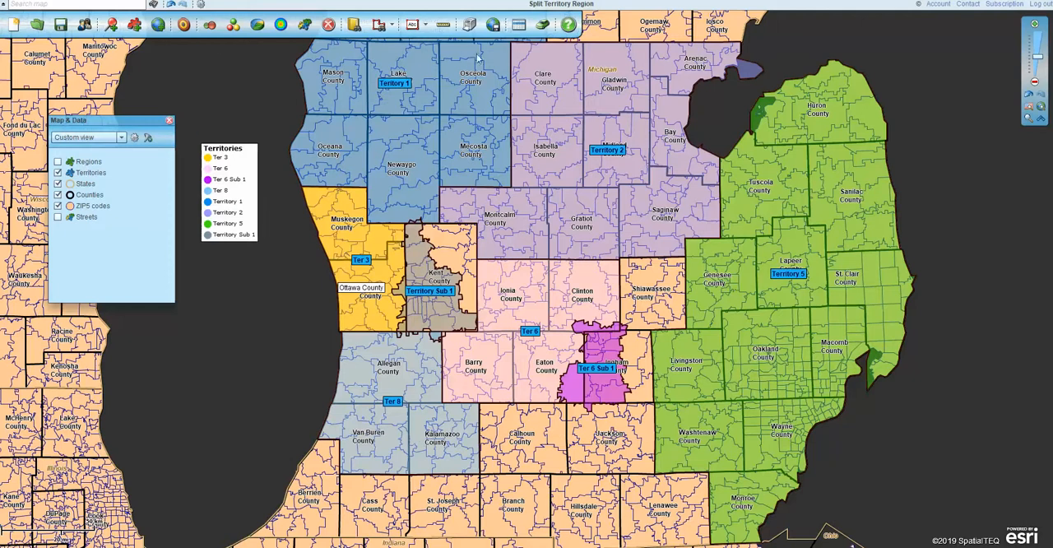
- Draw a search polygon over western Calhoun County and create the new territory Ter 8 Zip from its ZIP5 codes
{"action": "left_click", "coordinate": [380, 26]}
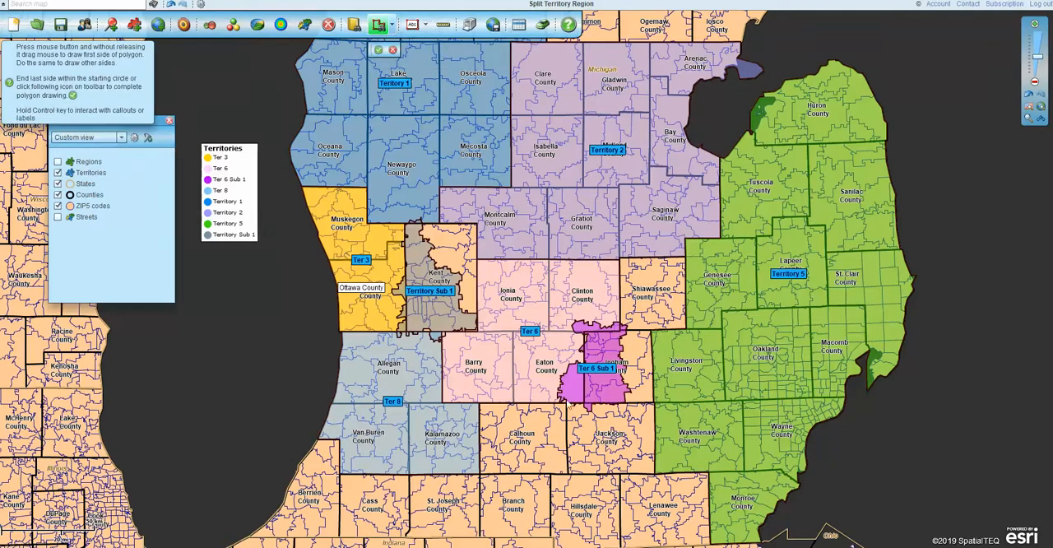
{"action": "mouse_move", "coordinate": [480, 407]}
{"action": "left_mouse_down"}
{"action": "mouse_move", "coordinate": [514, 413]}
{"action": "mouse_move", "coordinate": [522, 468]}
{"action": "mouse_move", "coordinate": [482, 474]}
{"action": "mouse_move", "coordinate": [480, 406]}
{"action": "left_mouse_up"}
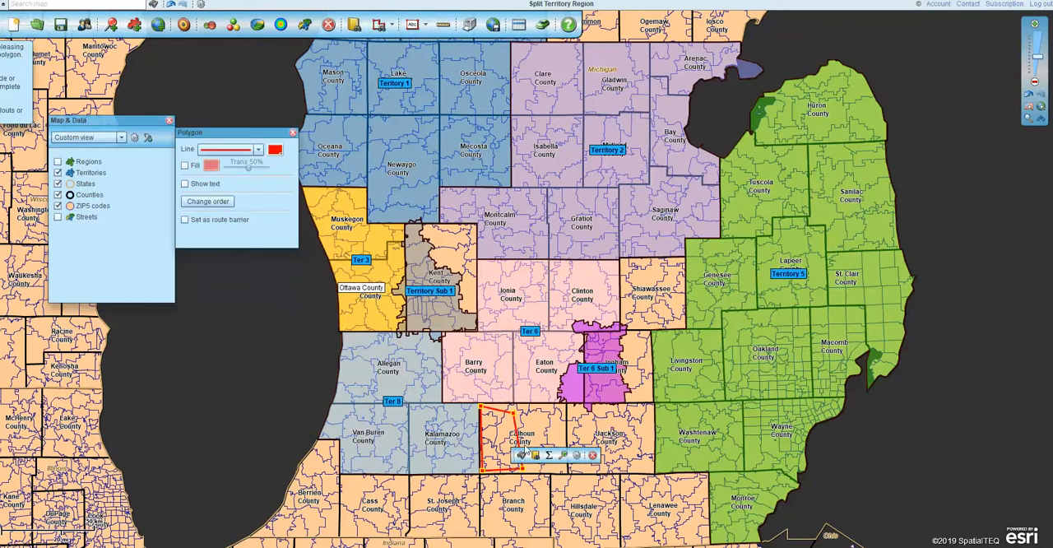
{"action": "left_click", "coordinate": [440, 250]}
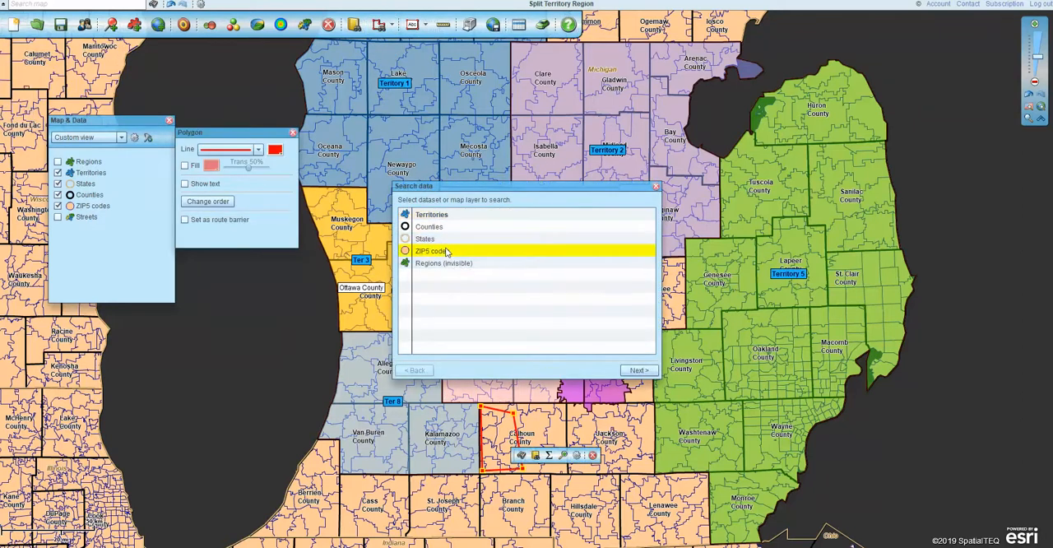
{"action": "left_click", "coordinate": [637, 370]}
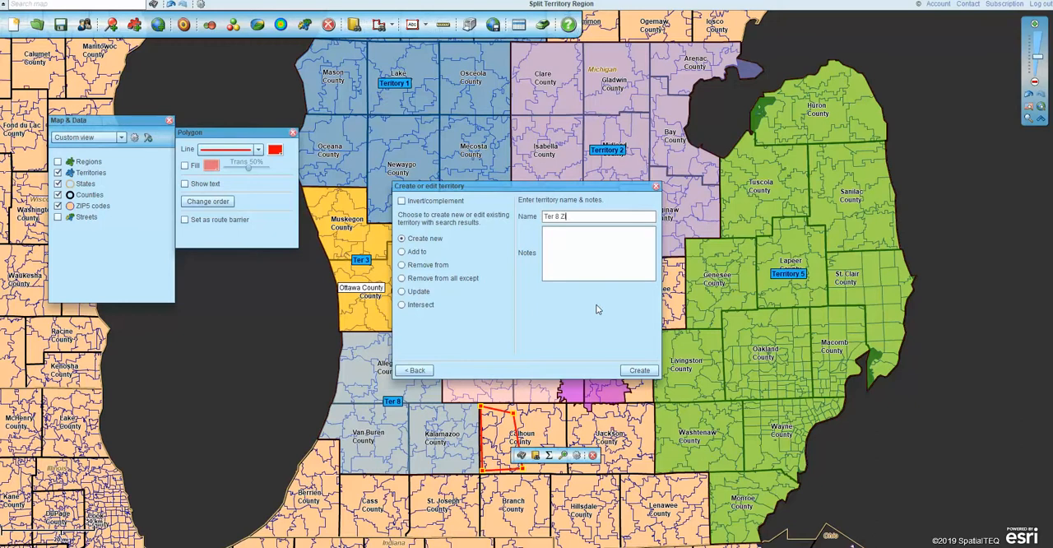
{"action": "left_click", "coordinate": [639, 371]}
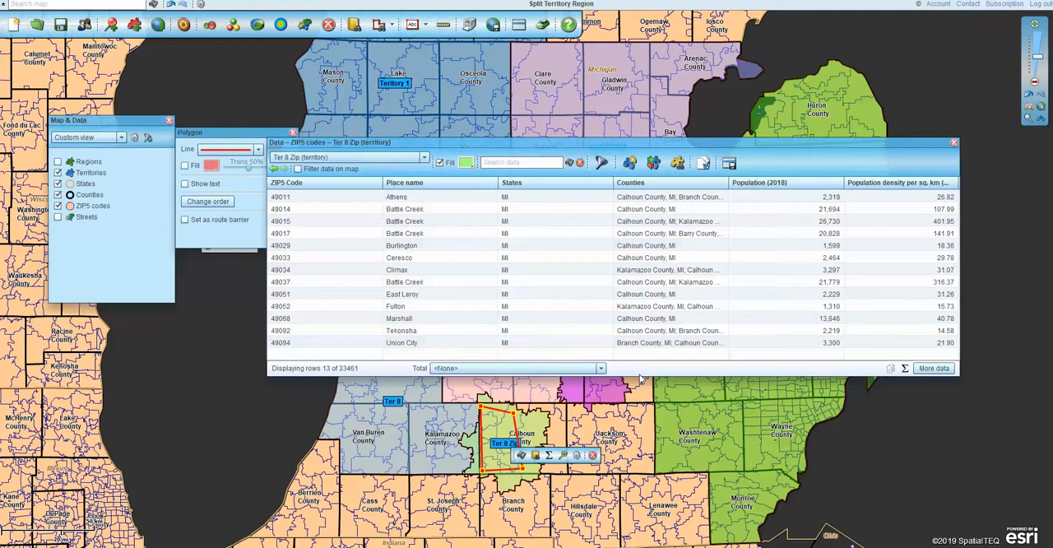
- Delete the search polygon over Calhoun County and close the open data and property windows
{"action": "left_click", "coordinate": [954, 143]}
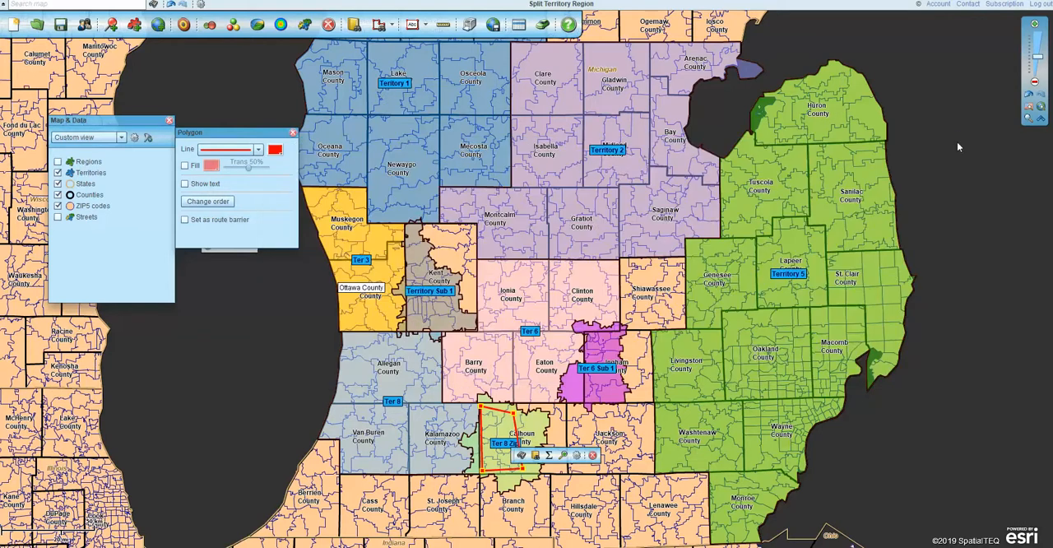
{"action": "left_click", "coordinate": [593, 457]}
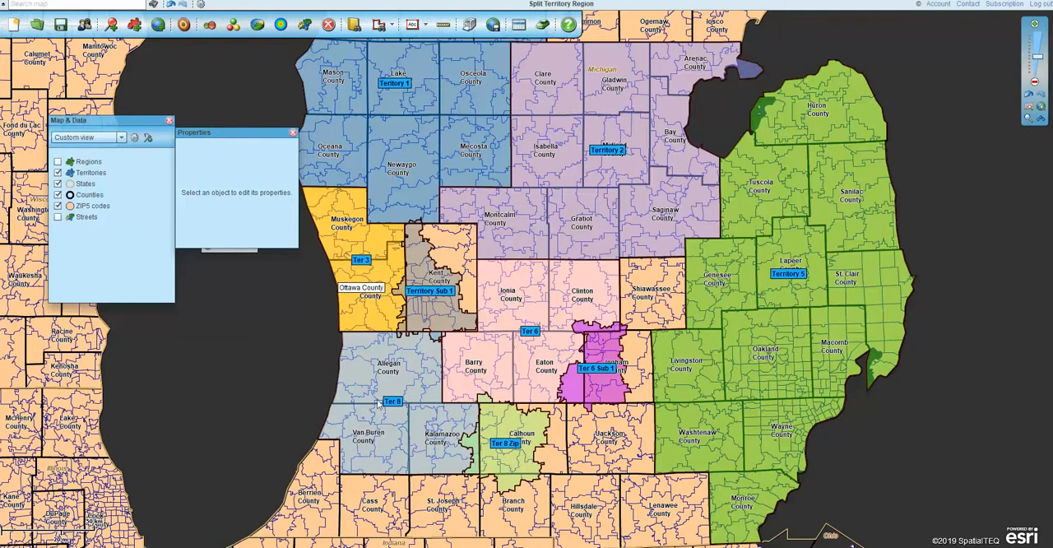
{"action": "left_click", "coordinate": [293, 135]}
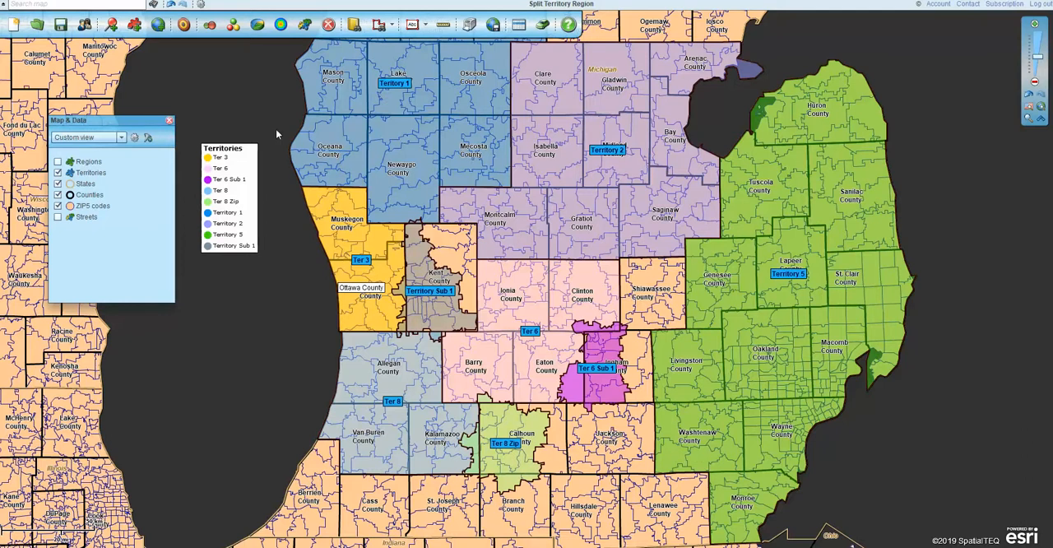
- Draw a search polygon across Ter 8 and Ter 8 Zip and create the new region Ter 8 by Region from those territories
{"action": "left_click", "coordinate": [379, 25]}
{"action": "mouse_move", "coordinate": [393, 371]}
{"action": "left_mouse_down"}
{"action": "mouse_move", "coordinate": [414, 452]}
{"action": "mouse_move", "coordinate": [493, 456]}
{"action": "mouse_move", "coordinate": [465, 453]}
{"action": "mouse_move", "coordinate": [493, 452]}
{"action": "mouse_move", "coordinate": [496, 417]}
{"action": "mouse_move", "coordinate": [418, 407]}
{"action": "mouse_move", "coordinate": [395, 374]}
{"action": "left_mouse_up"}
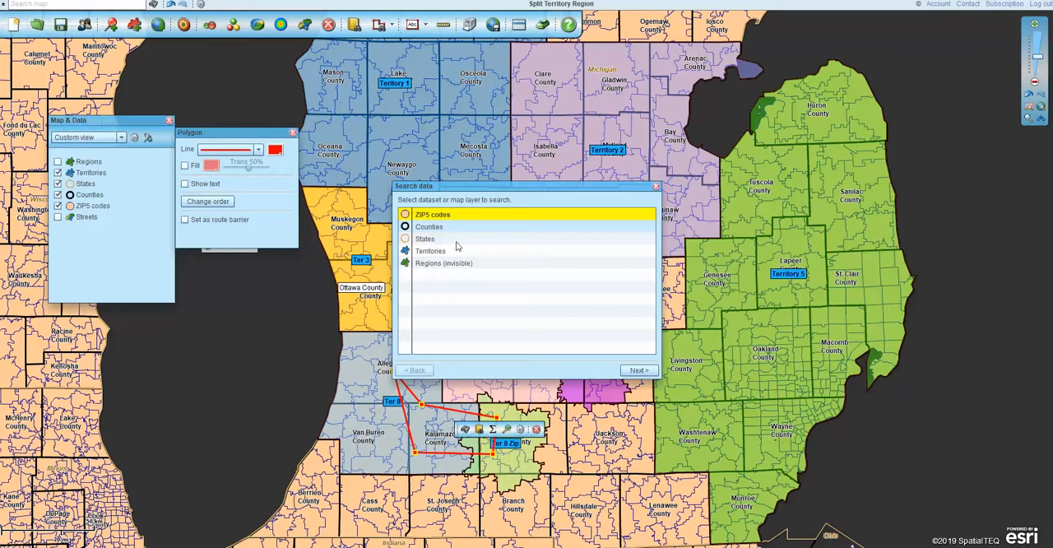
{"action": "left_click", "coordinate": [463, 253]}
{"action": "left_click", "coordinate": [639, 370]}
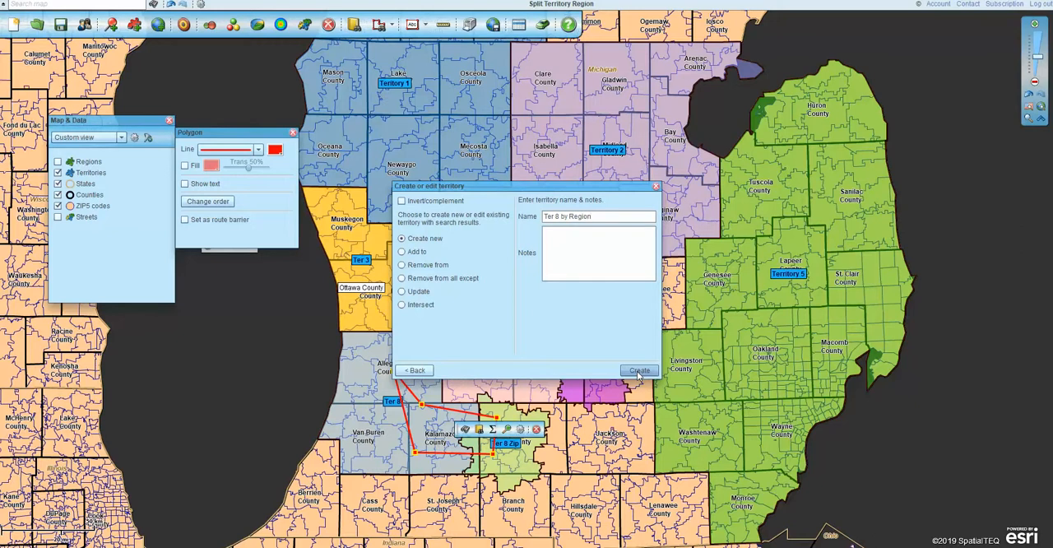
{"action": "left_click", "coordinate": [638, 370]}
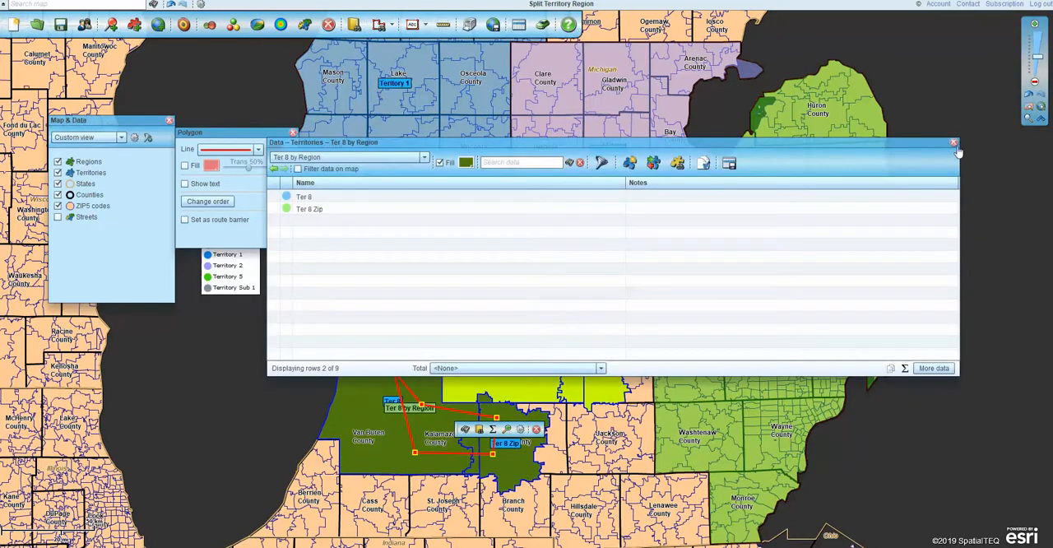
- Delete the search polygon over the Ter 8 by Region area and close the data table and Properties window
{"action": "left_click_drag", "start_coordinate": [780, 147], "coordinate": [720, 58]}
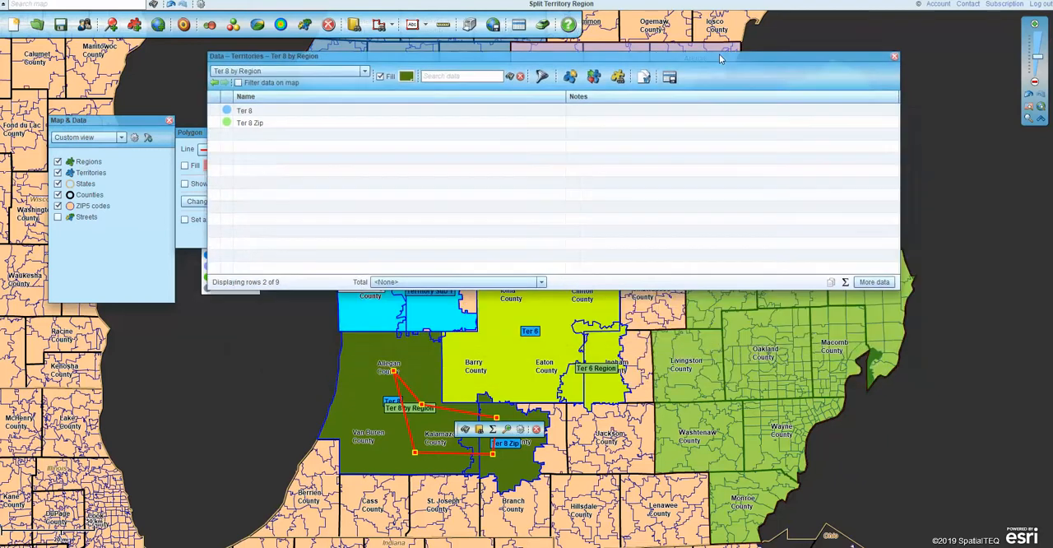
{"action": "left_click", "coordinate": [536, 430]}
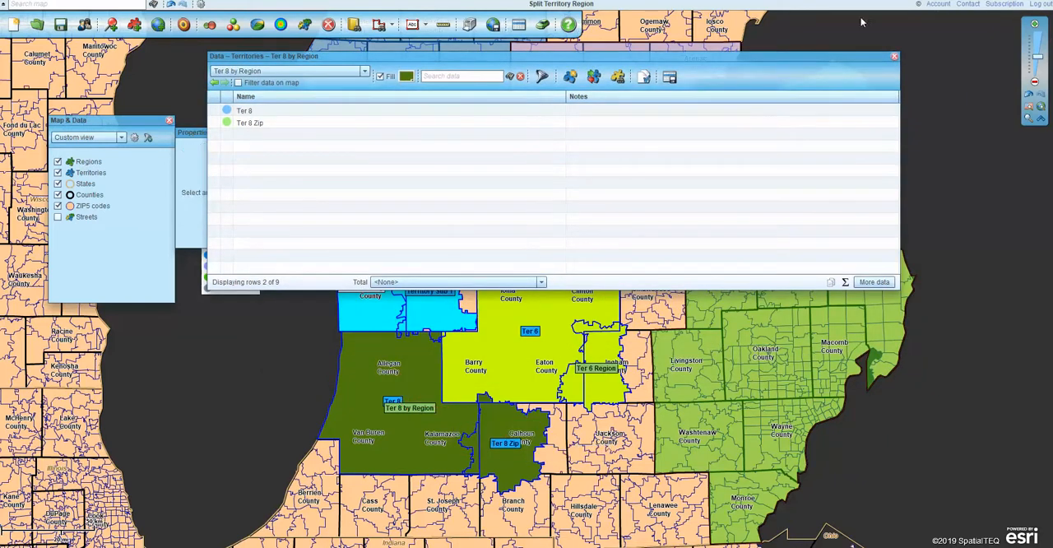
{"action": "left_click", "coordinate": [895, 57]}
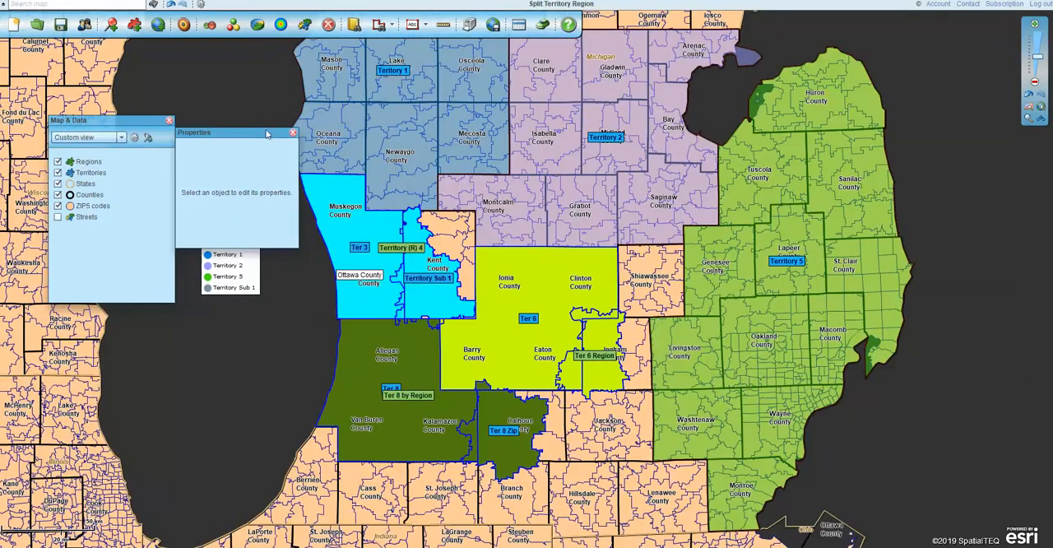
{"action": "left_click", "coordinate": [292, 133]}
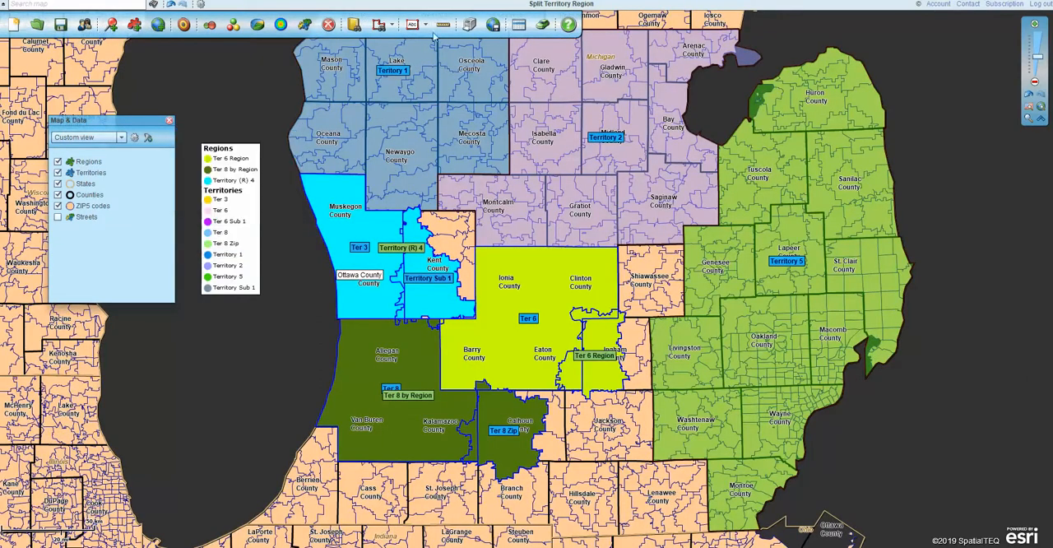
- Draw a freeform polygon around Jackson County and the uncovered eastern part of Calhoun County, following the neighbouring territory borders
{"action": "left_click", "coordinate": [392, 23]}
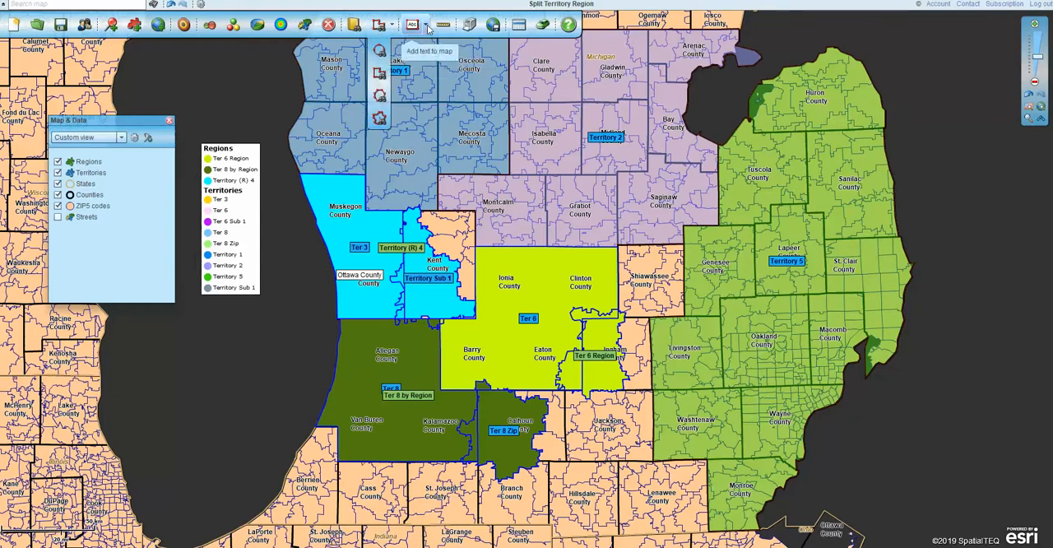
{"action": "left_click", "coordinate": [428, 27]}
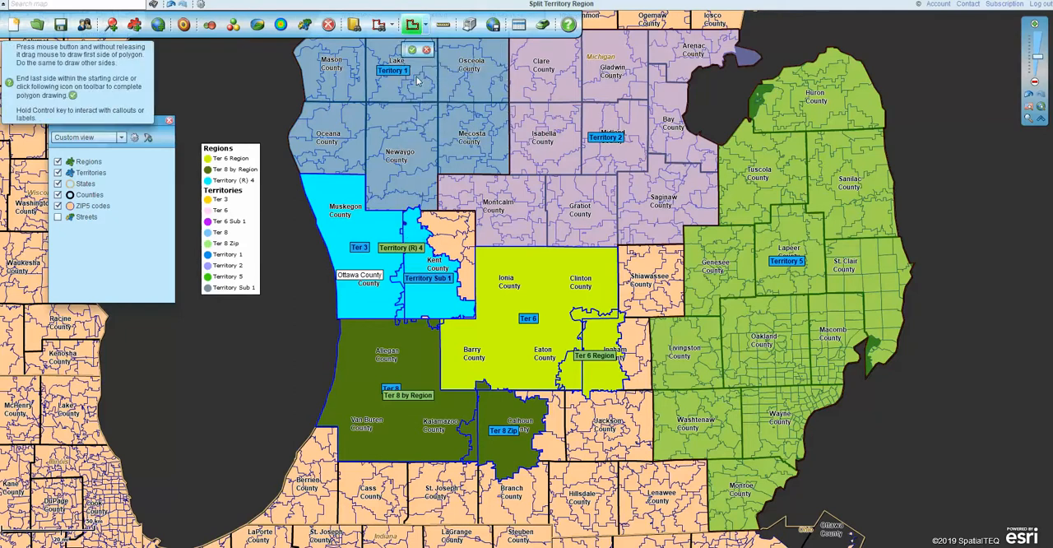
{"action": "left_click", "coordinate": [413, 73]}
{"action": "mouse_move", "coordinate": [522, 393]}
{"action": "left_mouse_down"}
{"action": "mouse_move", "coordinate": [649, 394]}
{"action": "mouse_move", "coordinate": [652, 463]}
{"action": "mouse_move", "coordinate": [543, 466]}
{"action": "mouse_move", "coordinate": [551, 413]}
{"action": "mouse_move", "coordinate": [522, 395]}
{"action": "left_mouse_up"}
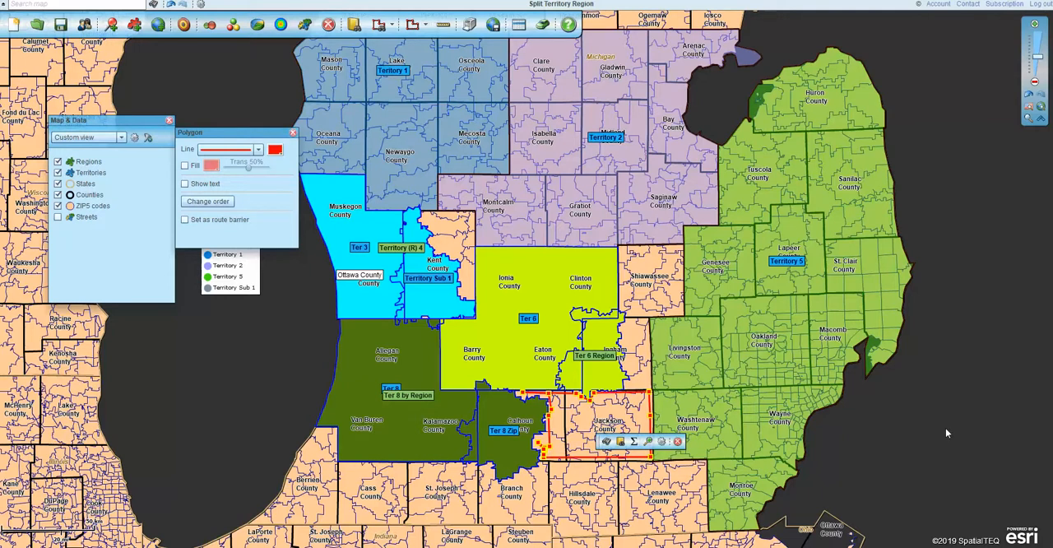
- Give the Jackson County polygon a blue fill and a pink outline
{"action": "left_click", "coordinate": [185, 166]}
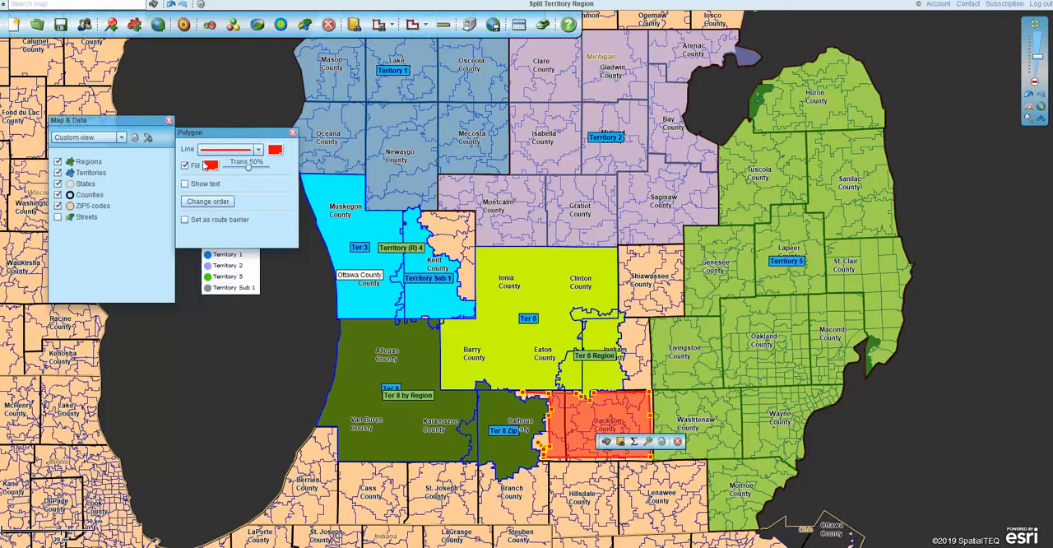
{"action": "left_click", "coordinate": [988, 415]}
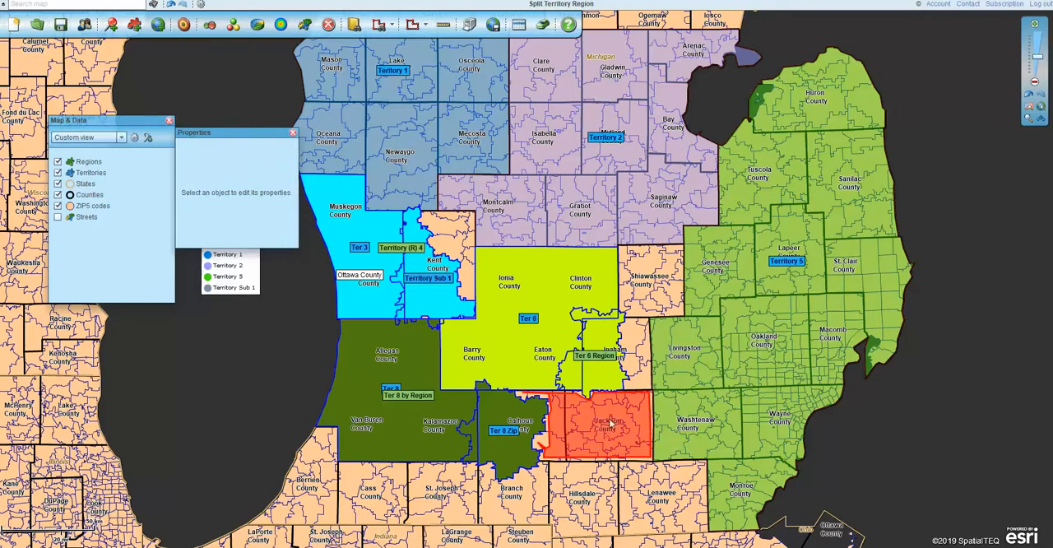
{"action": "left_click", "coordinate": [652, 427]}
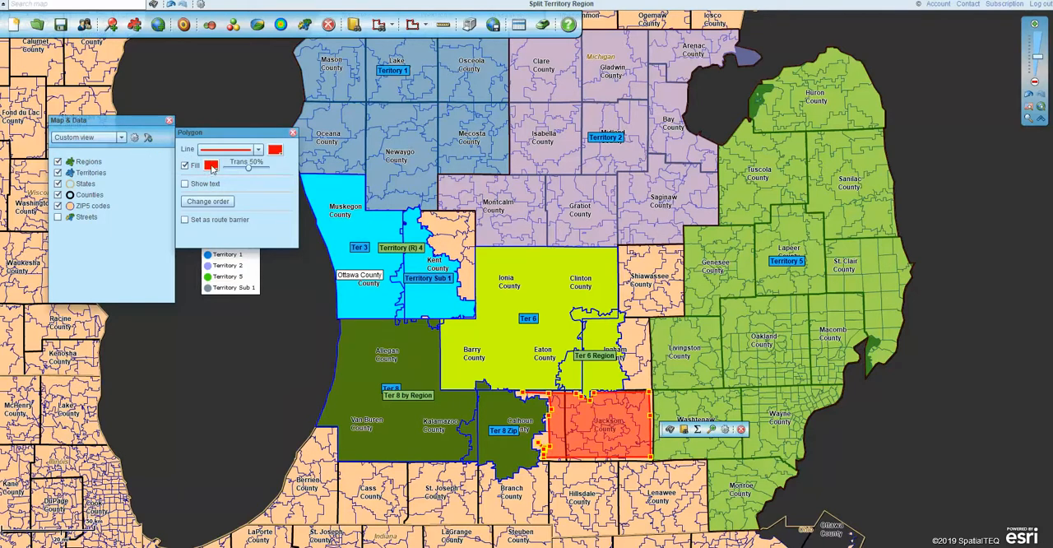
{"action": "left_click", "coordinate": [211, 166]}
{"action": "left_click", "coordinate": [275, 227]}
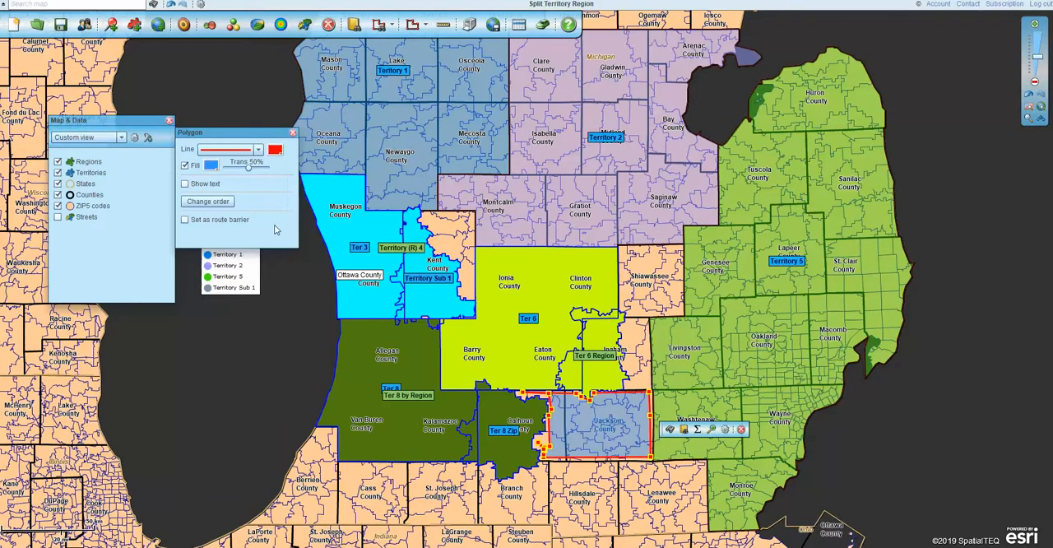
{"action": "left_click", "coordinate": [274, 150]}
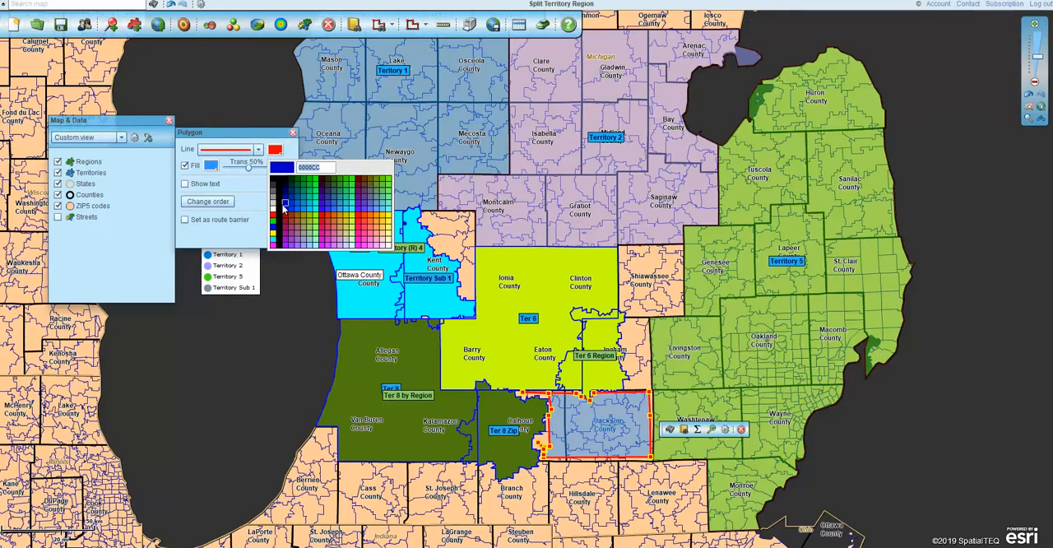
{"action": "left_click", "coordinate": [371, 249]}
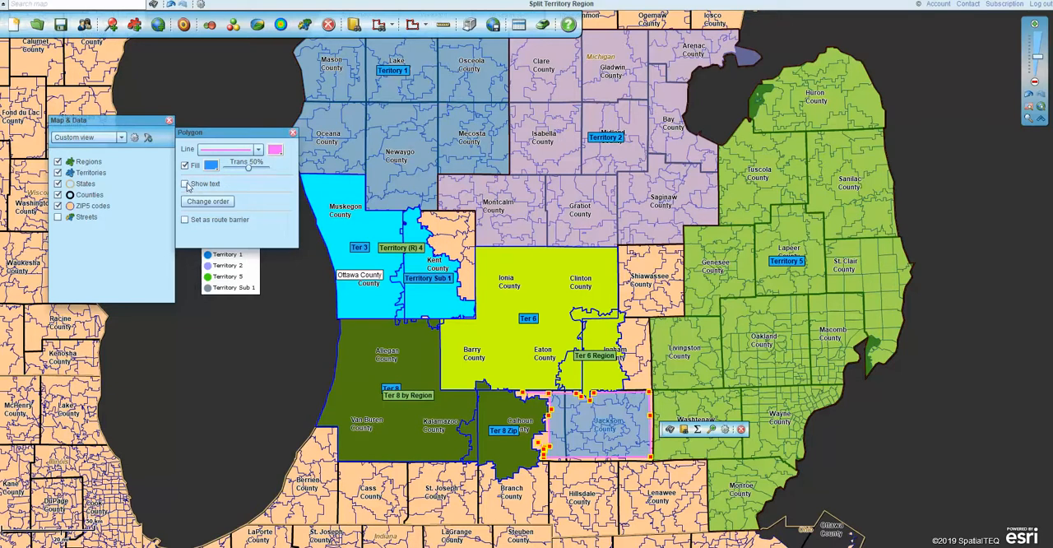
- Show text on the Jackson County polygon and label it "Drawn Territory"
{"action": "left_click", "coordinate": [185, 183]}
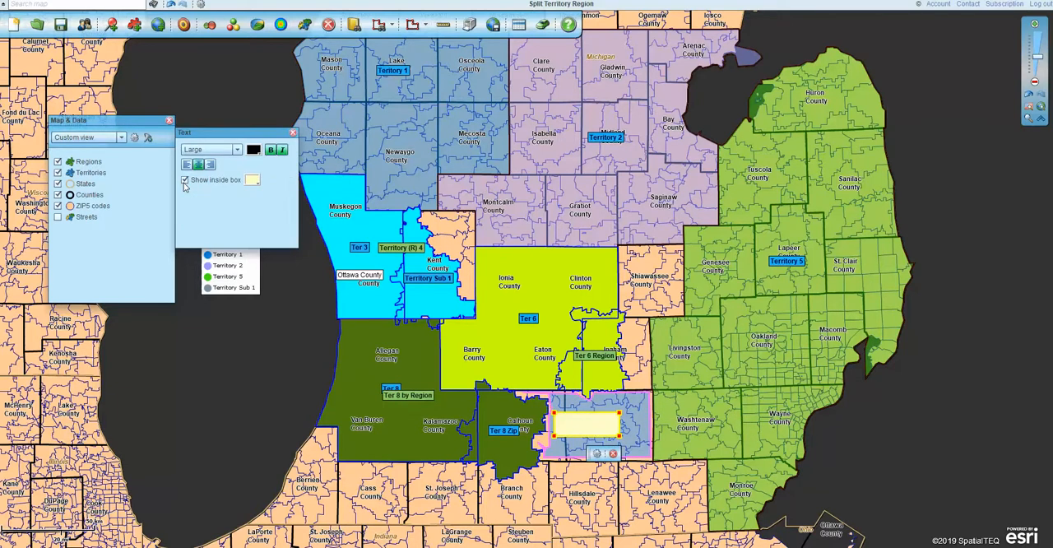
{"action": "type", "text": "Drawn Territory"}
{"action": "left_click", "coordinate": [948, 368]}
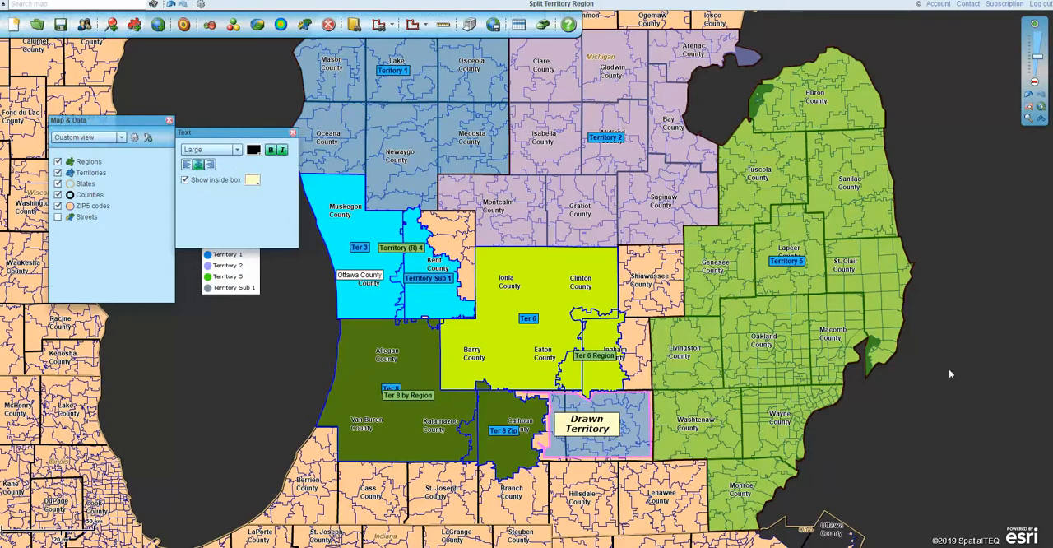
- Close the text settings, select the Drawn Territory polygon and check which layers and territories the data table offers
{"action": "left_click", "coordinate": [292, 133]}
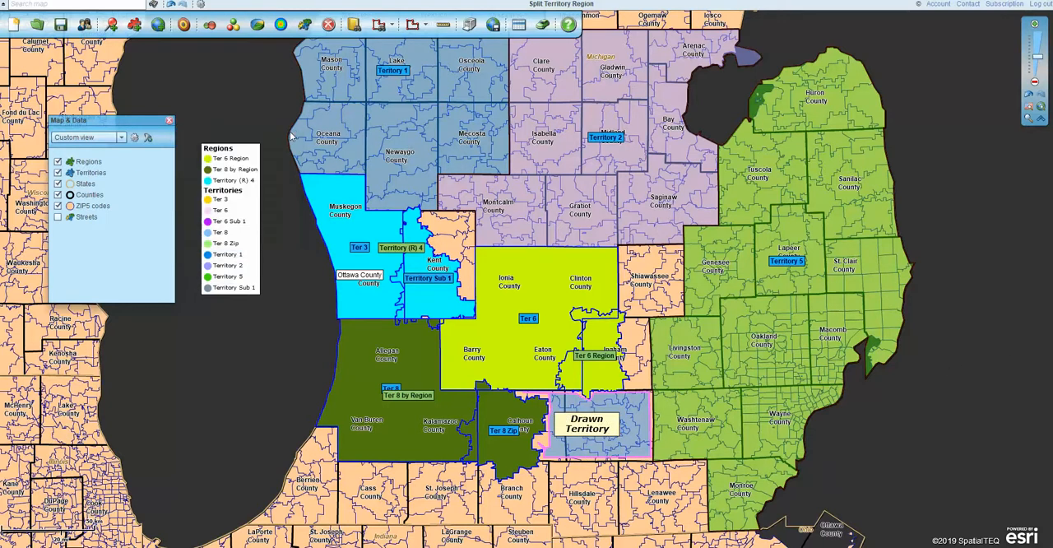
{"action": "left_click", "coordinate": [651, 412]}
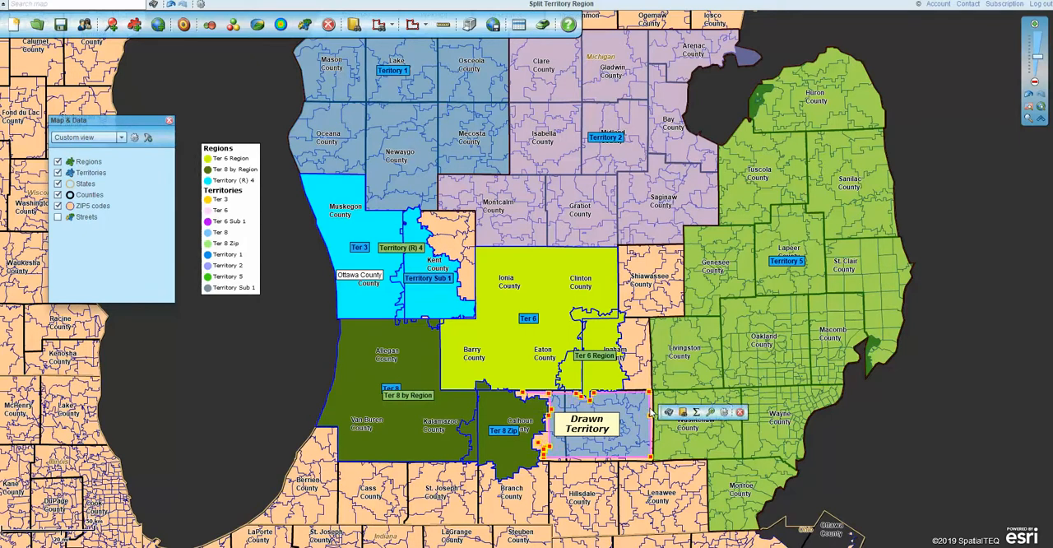
{"action": "left_click", "coordinate": [519, 25]}
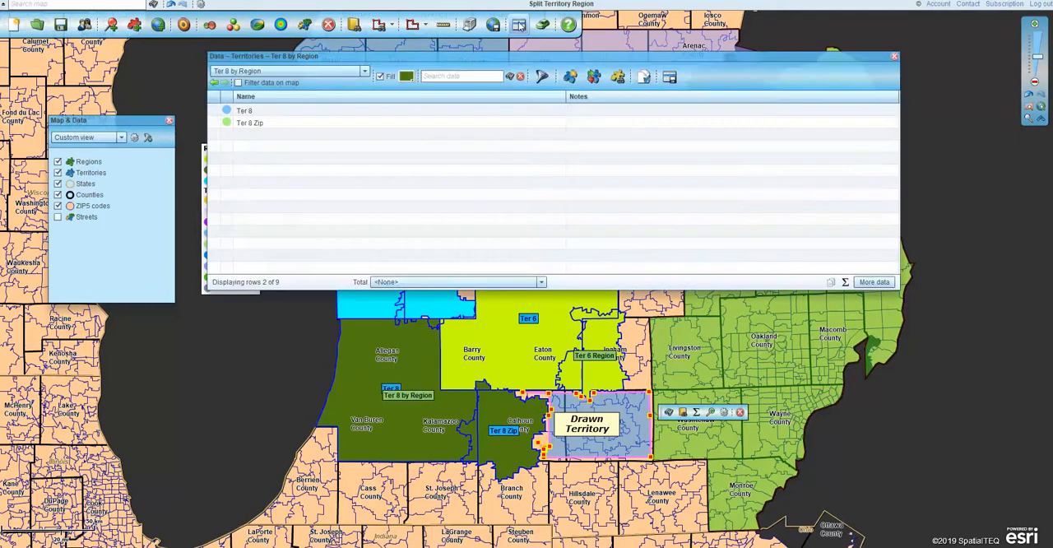
{"action": "left_click", "coordinate": [365, 71]}
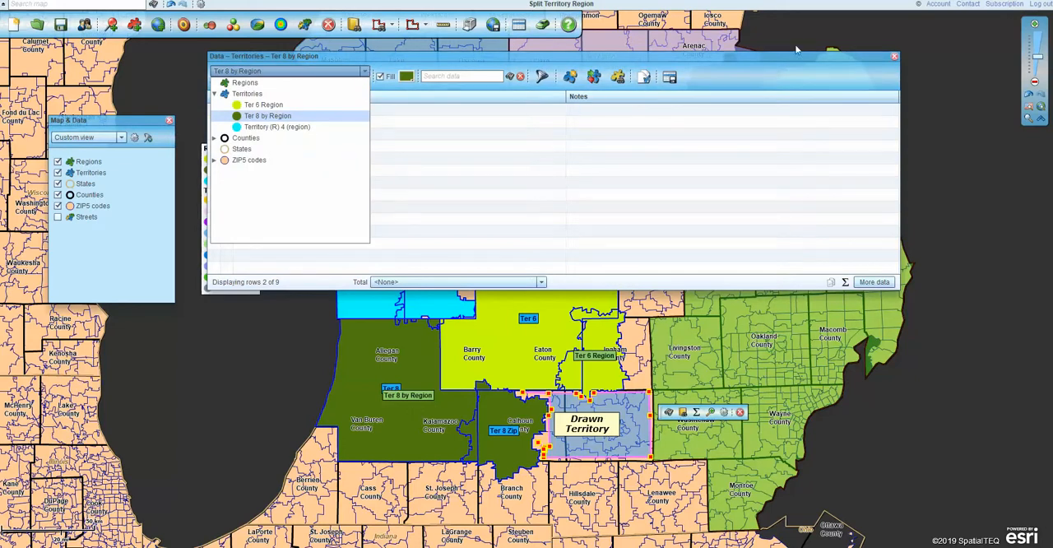
{"action": "left_click", "coordinate": [894, 57]}
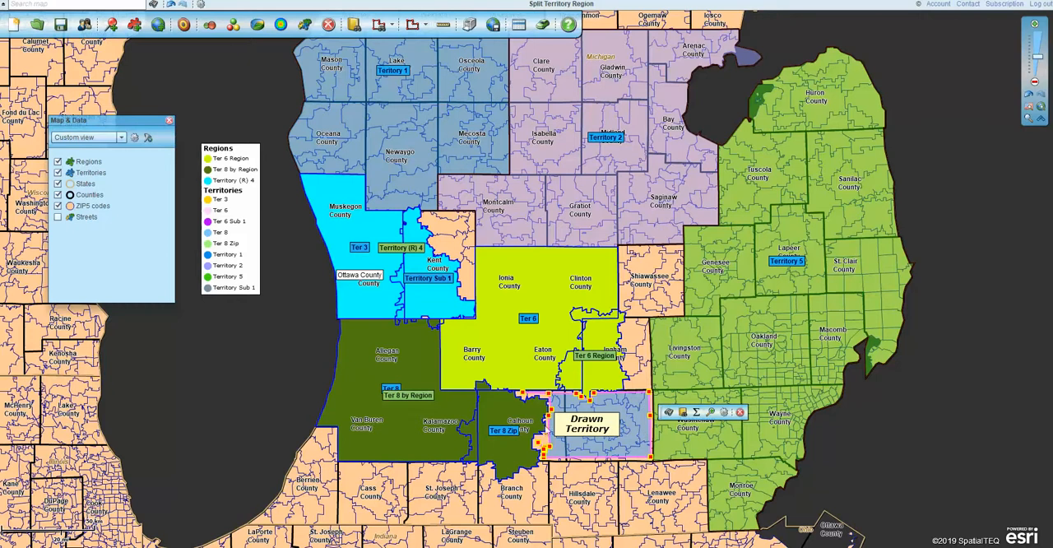
- Summarize Population (2018) and Population density per sq. mi (2018) for the Drawn Territory polygon and add the results to the map
{"action": "left_click", "coordinate": [696, 414]}
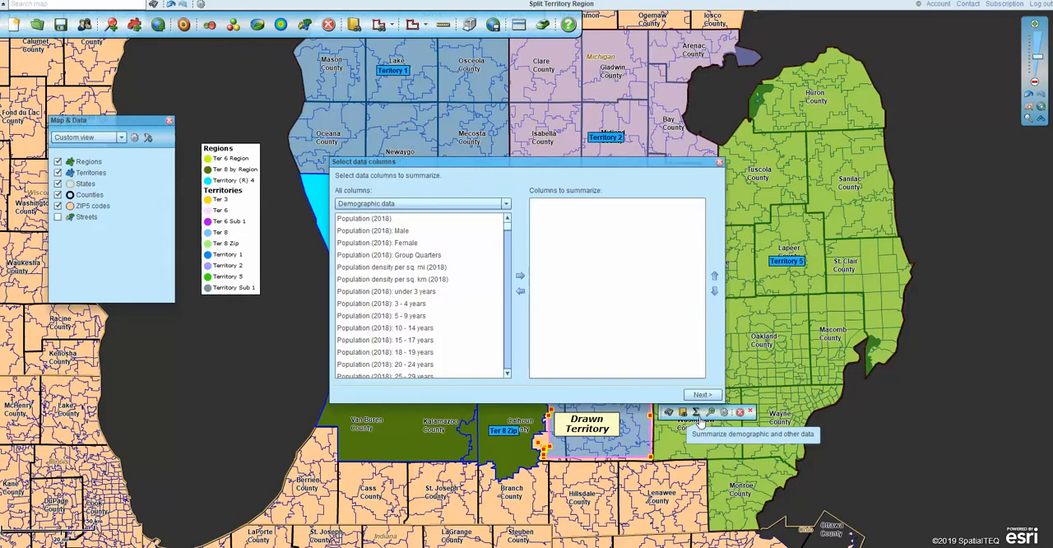
{"action": "left_click", "coordinate": [404, 220]}
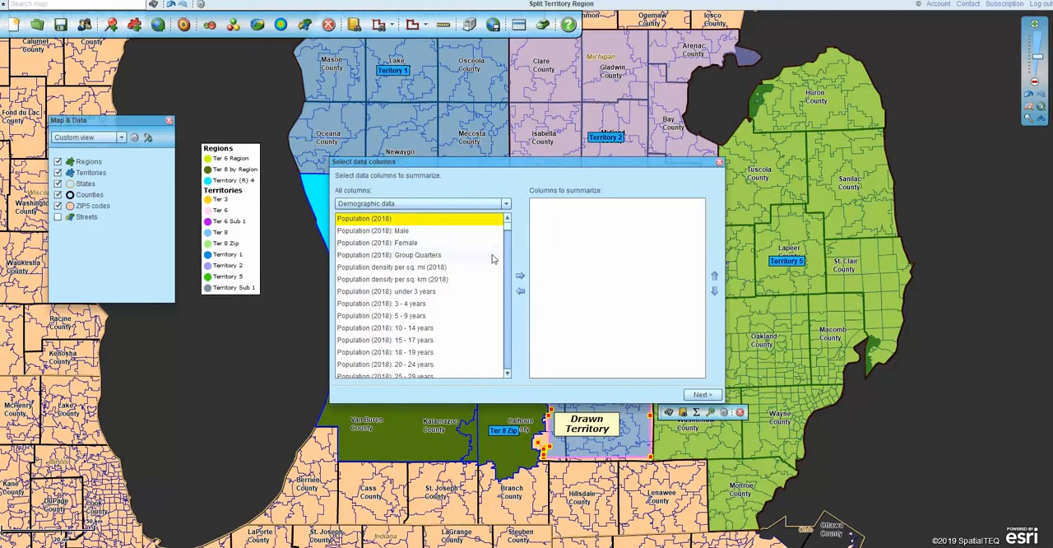
{"action": "left_click", "coordinate": [519, 276]}
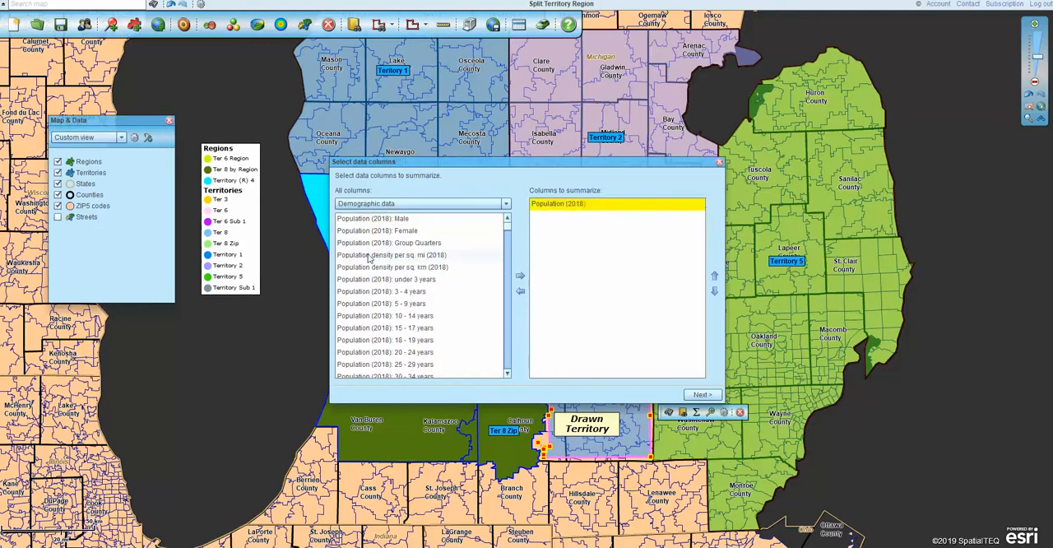
{"action": "left_click", "coordinate": [369, 257]}
{"action": "left_click", "coordinate": [519, 276]}
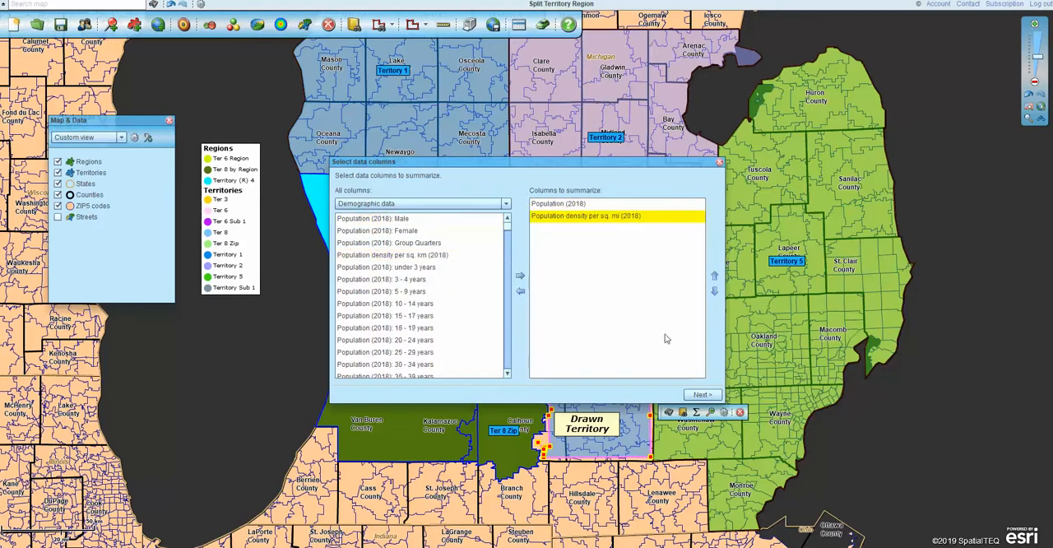
{"action": "left_click", "coordinate": [700, 395]}
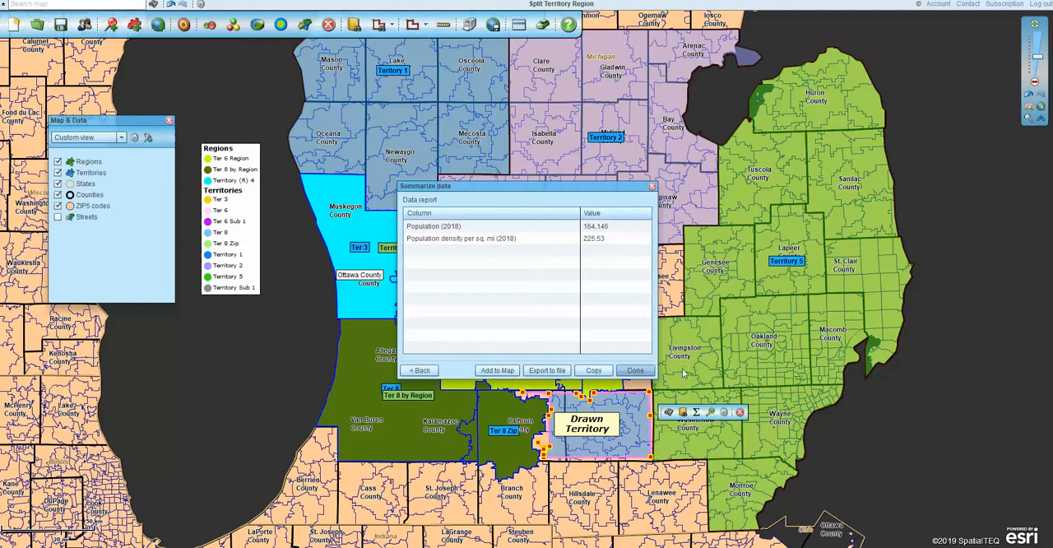
{"action": "left_click", "coordinate": [494, 371]}
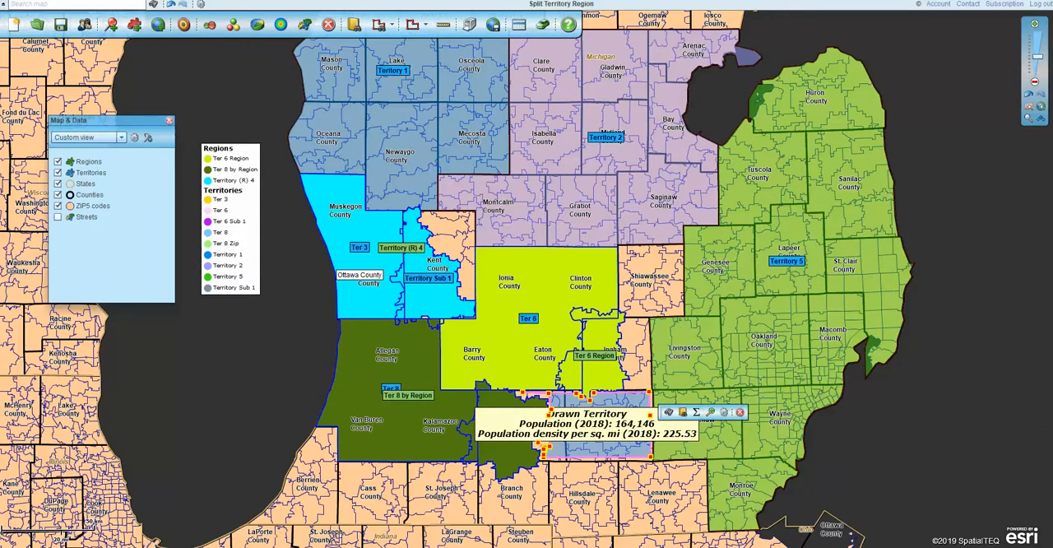
{"action": "left_click", "coordinate": [948, 546]}
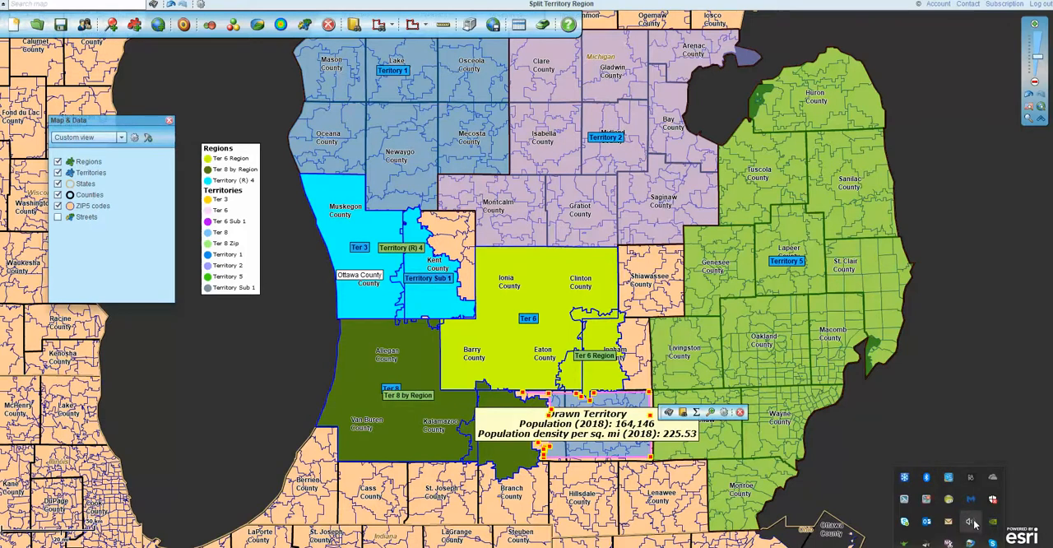